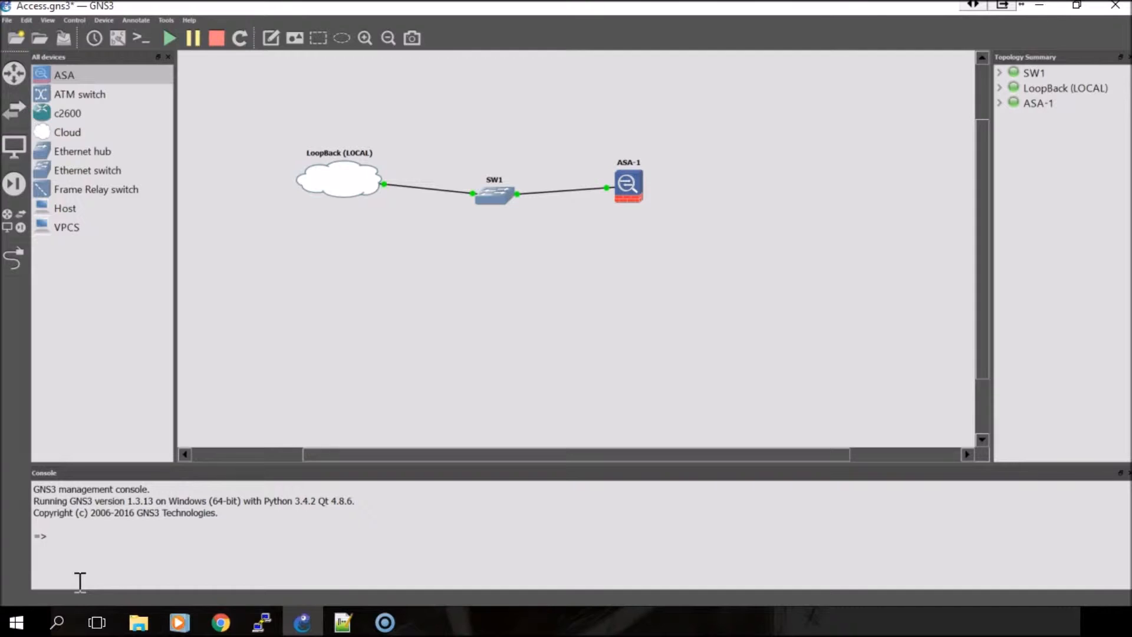
Search Windows for the Loopback Manager and open the folder that contains its shortcut
left_click(54, 619)
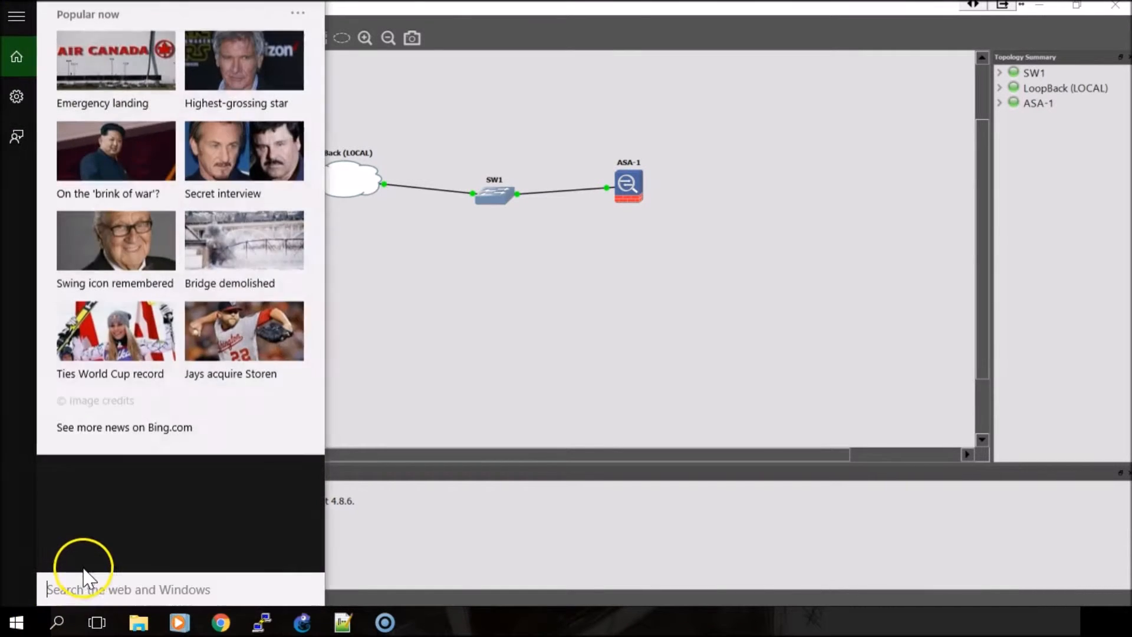
type("loo")
right_click(160, 46)
left_click(207, 67)
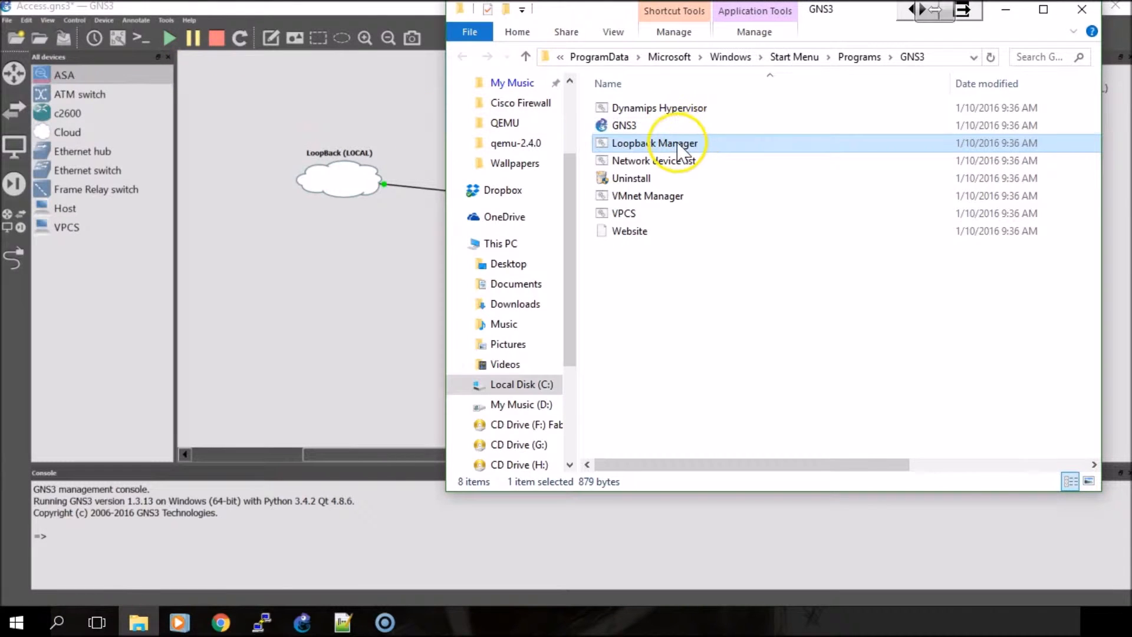
Run Loopback Manager as administrator to view its loopback interface options, then close it and the GNS3 folder
right_click(676, 143)
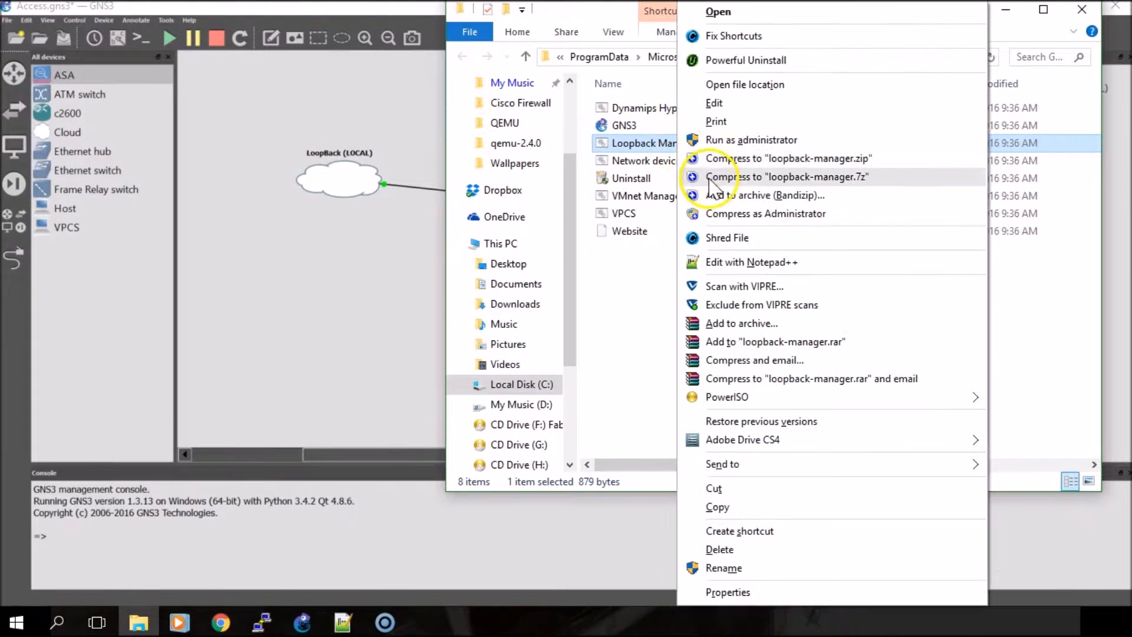
left_click(724, 141)
left_click(887, 313)
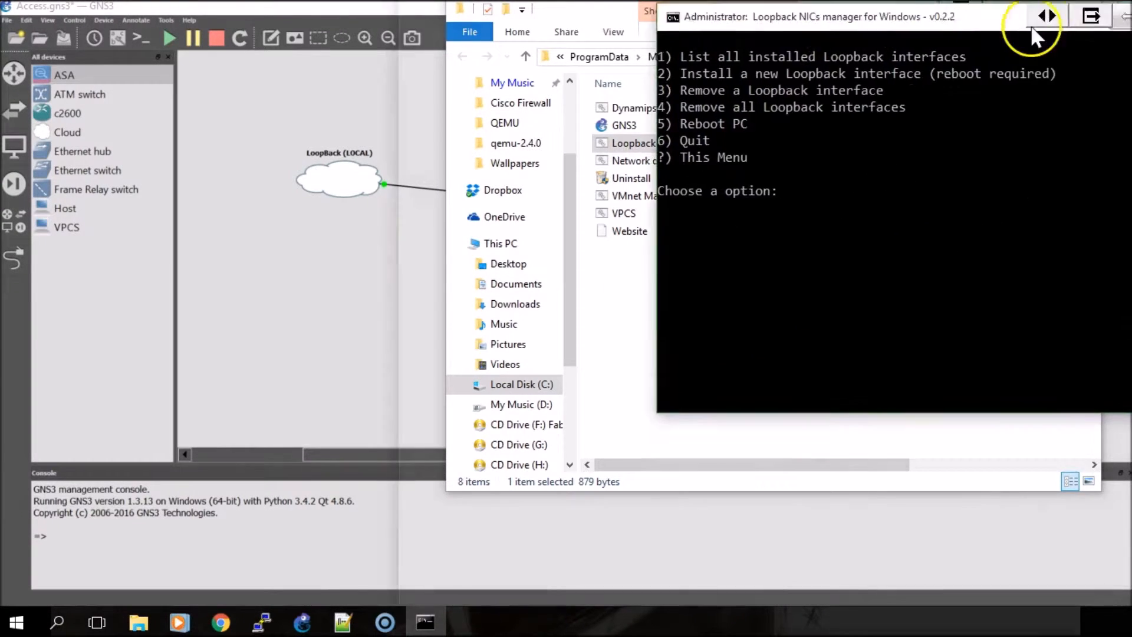
left_click_drag(1036, 18, 662, 96)
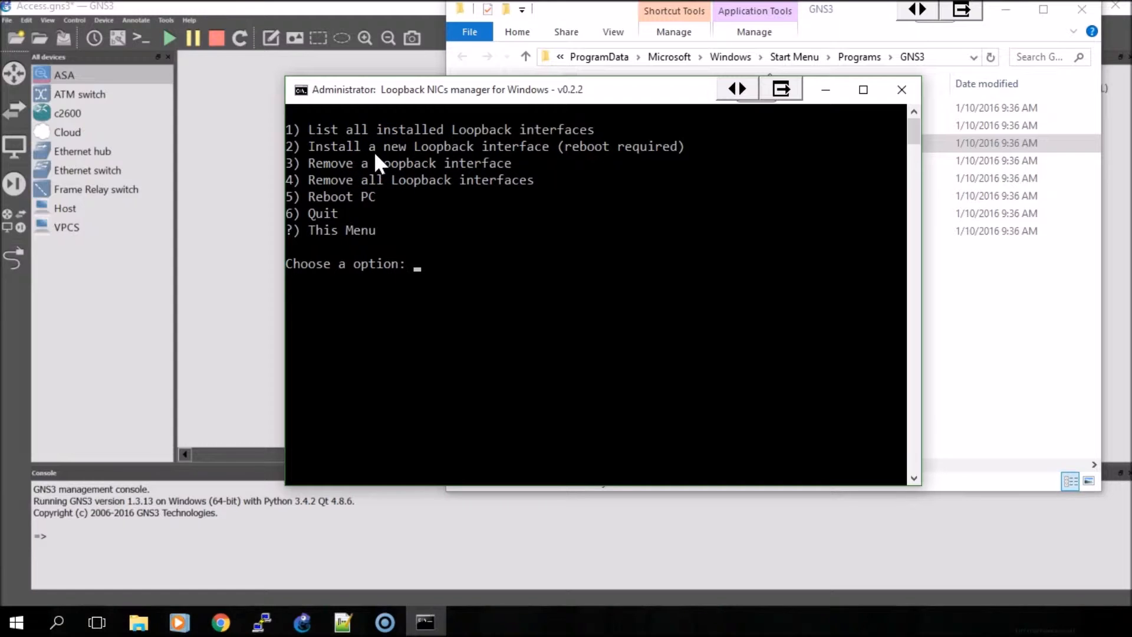
left_click(901, 89)
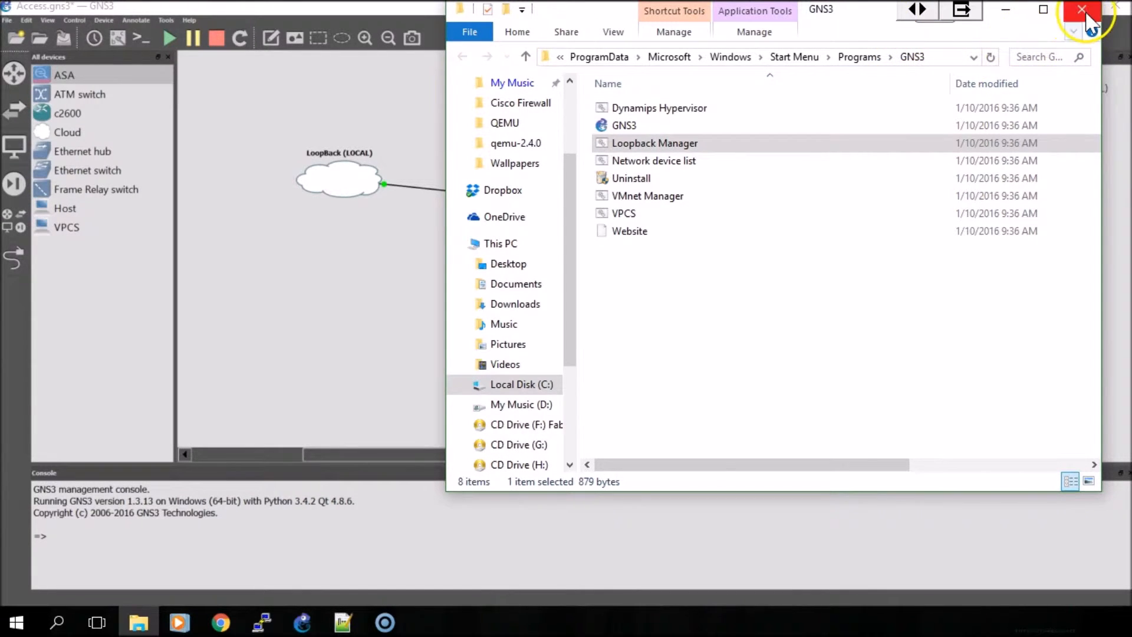
left_click(1082, 10)
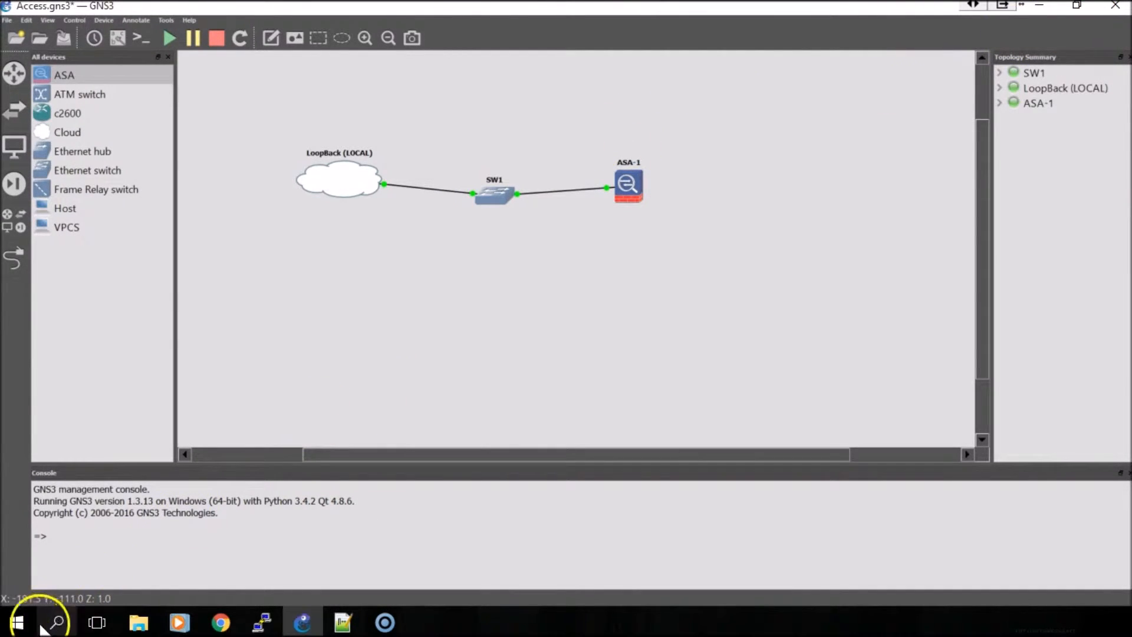
Open Network Connections and bring up the properties of the GNS3 loopback adapter
right_click(13, 620)
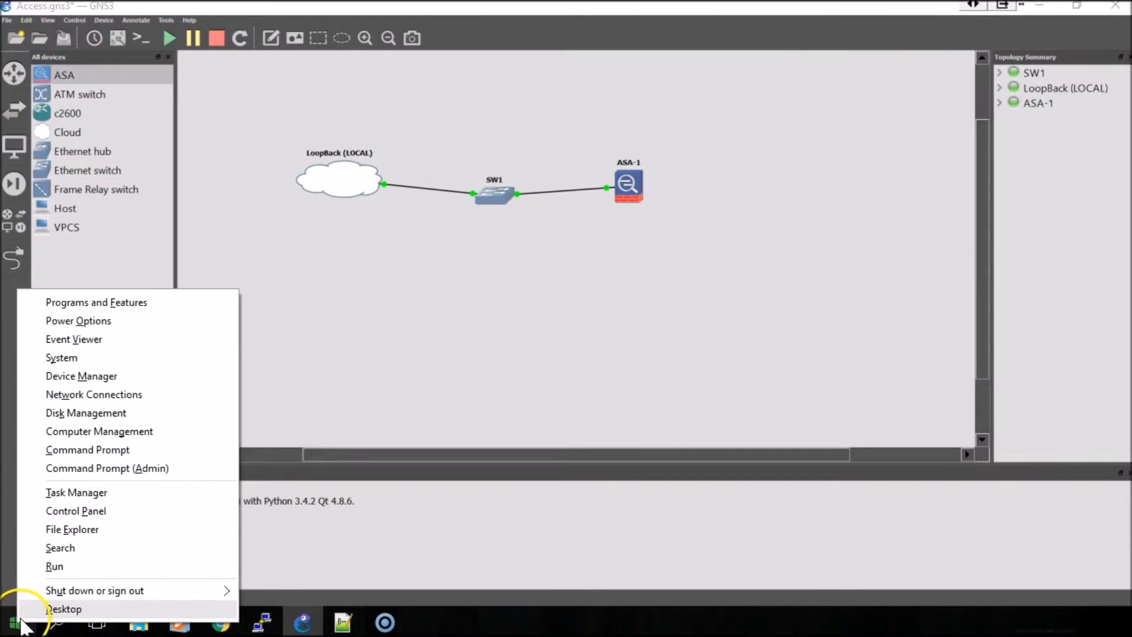
left_click(88, 395)
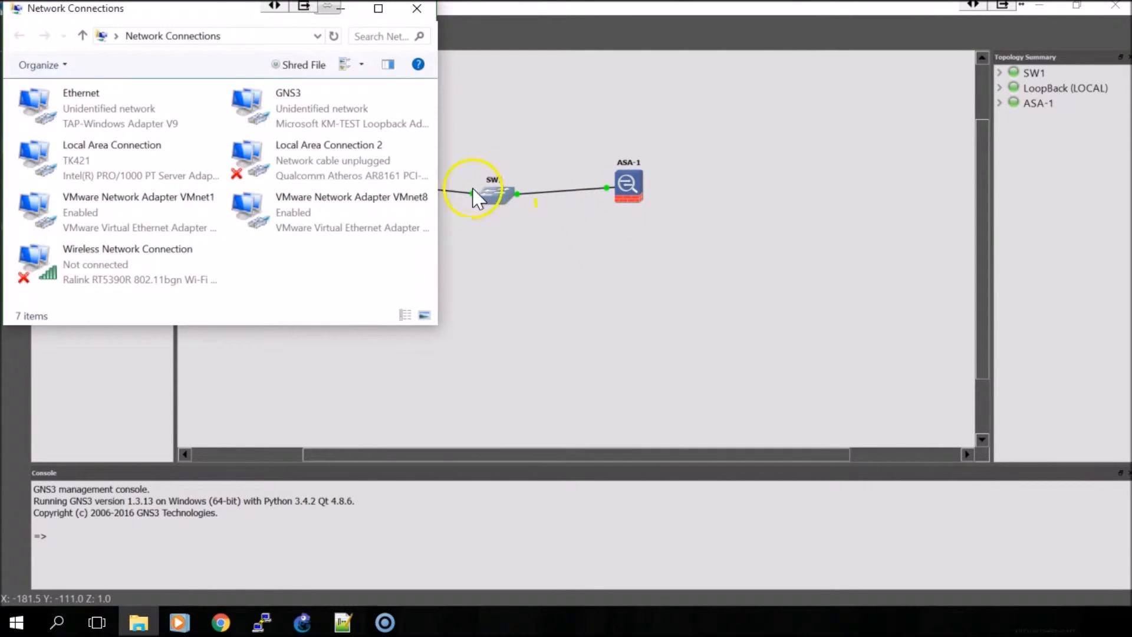
left_click(379, 10)
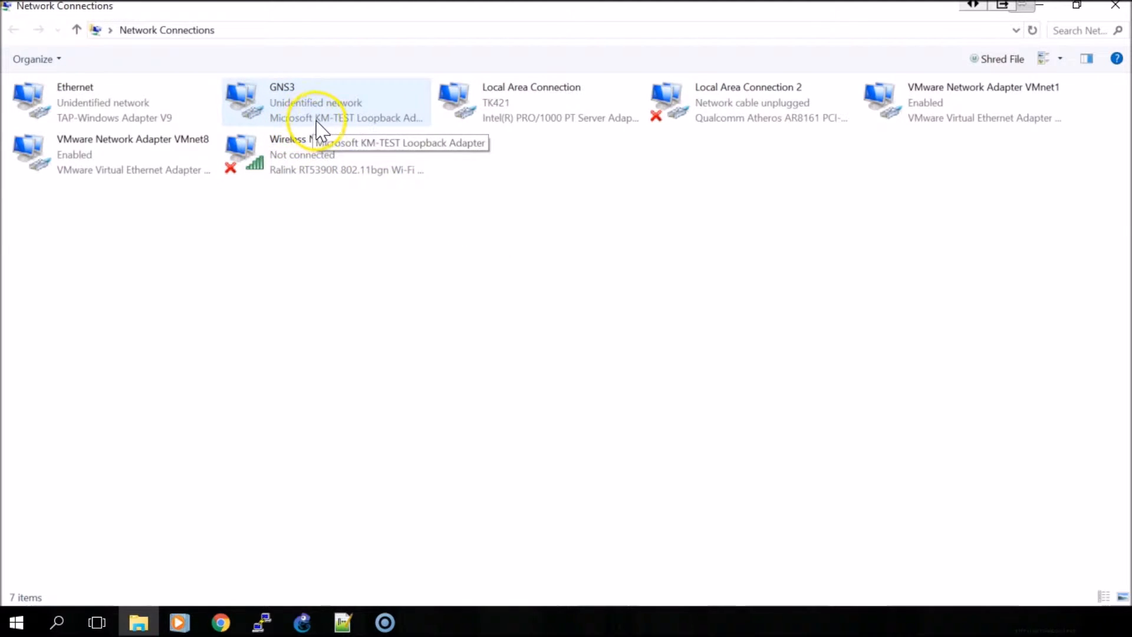
right_click(325, 120)
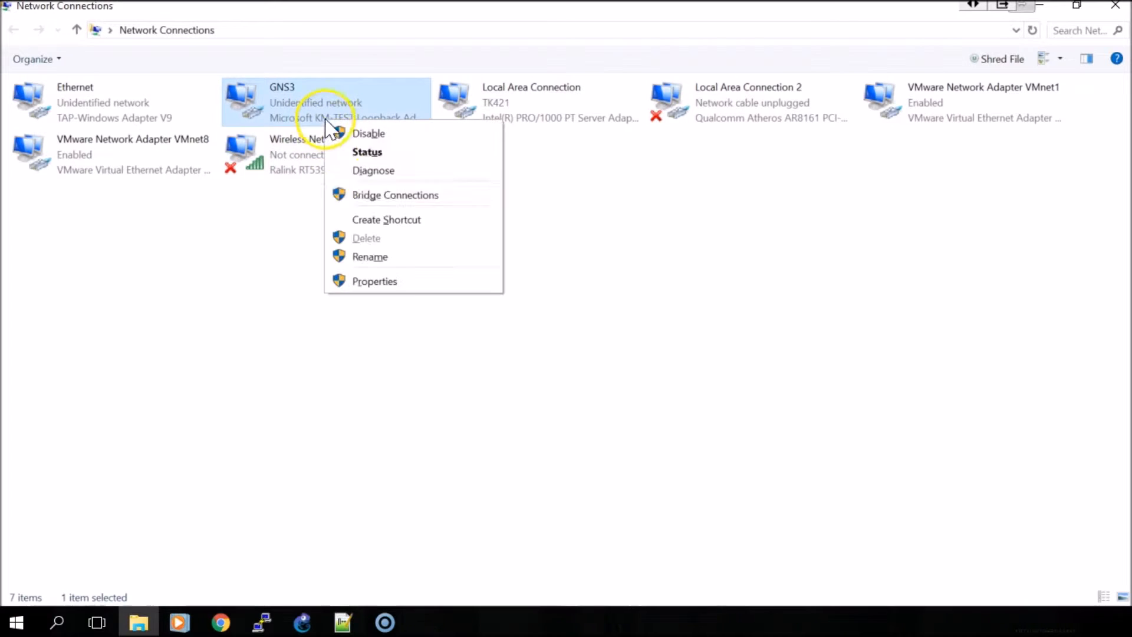
left_click(398, 285)
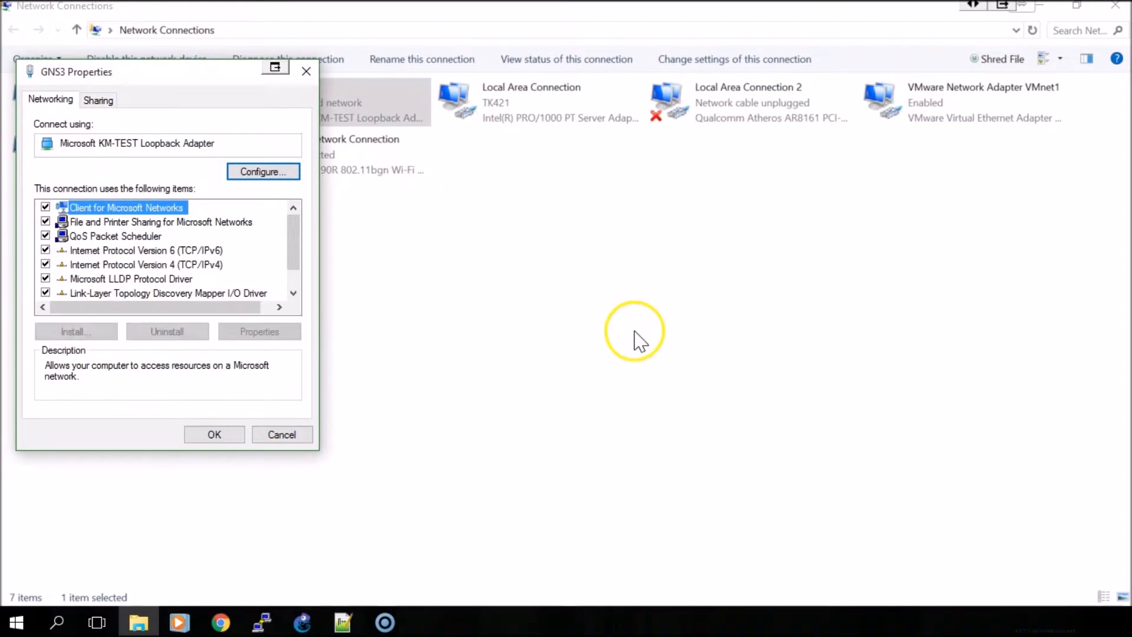
Review the IPv4 address and subnet mask settings of the GNS3 loopback adapter and accept both dialogs
double_click(120, 264)
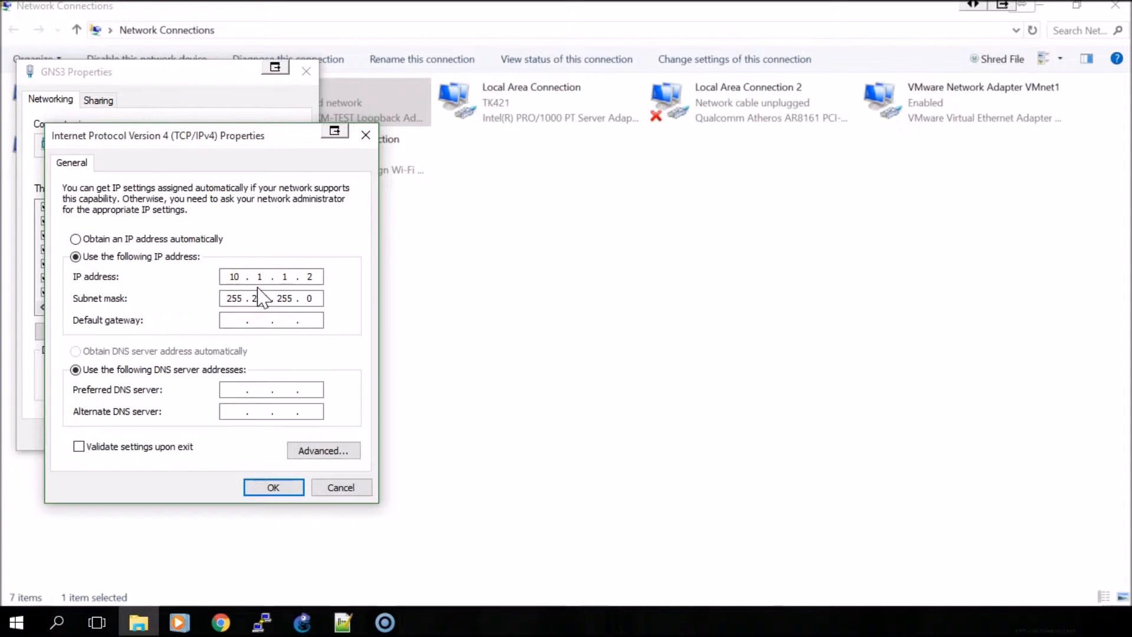
left_click(281, 289)
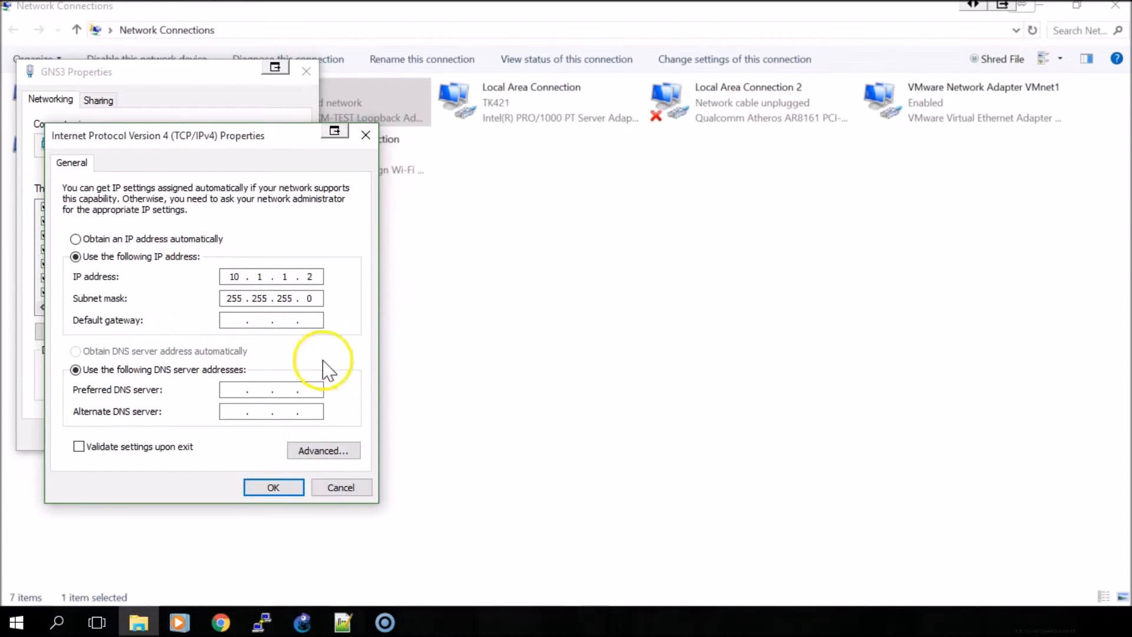
left_click(275, 488)
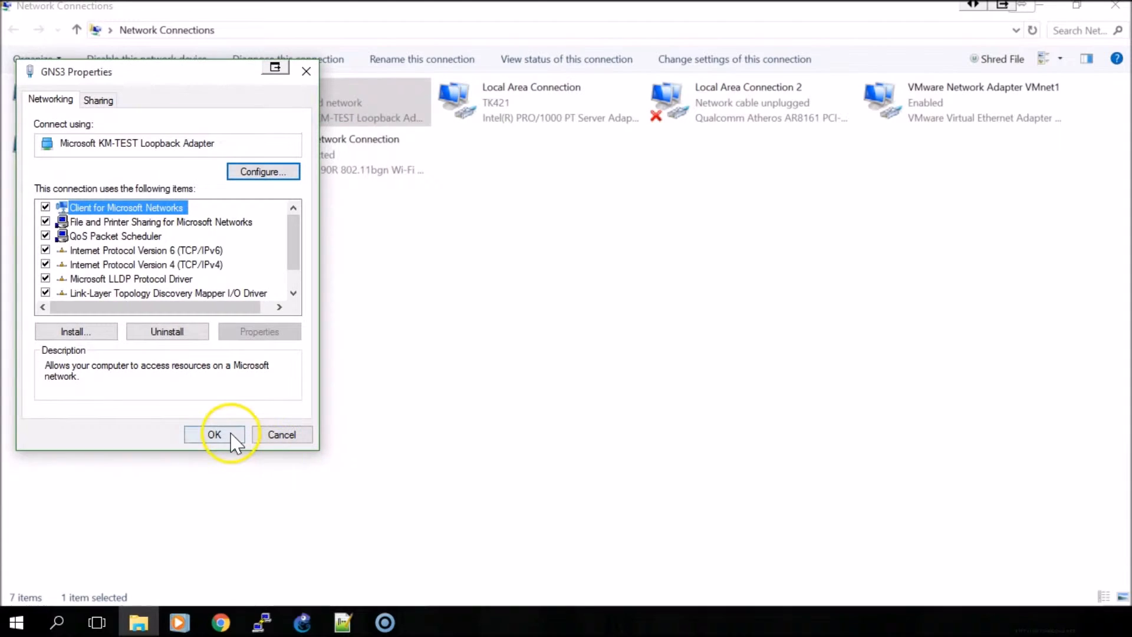
left_click(214, 434)
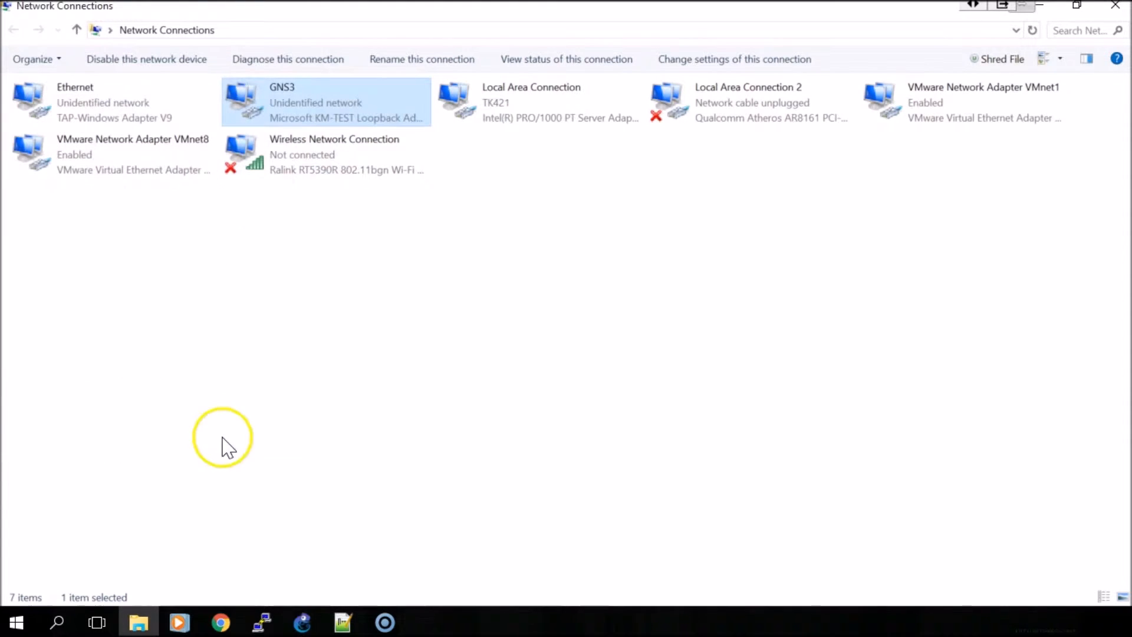
left_click(59, 623)
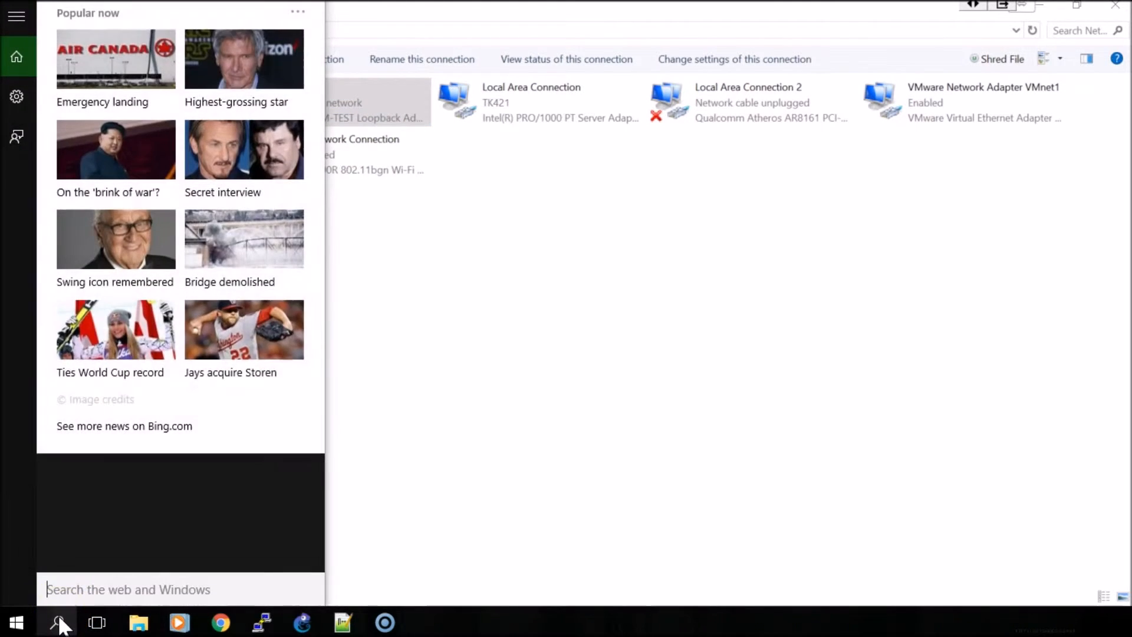
type("fire")
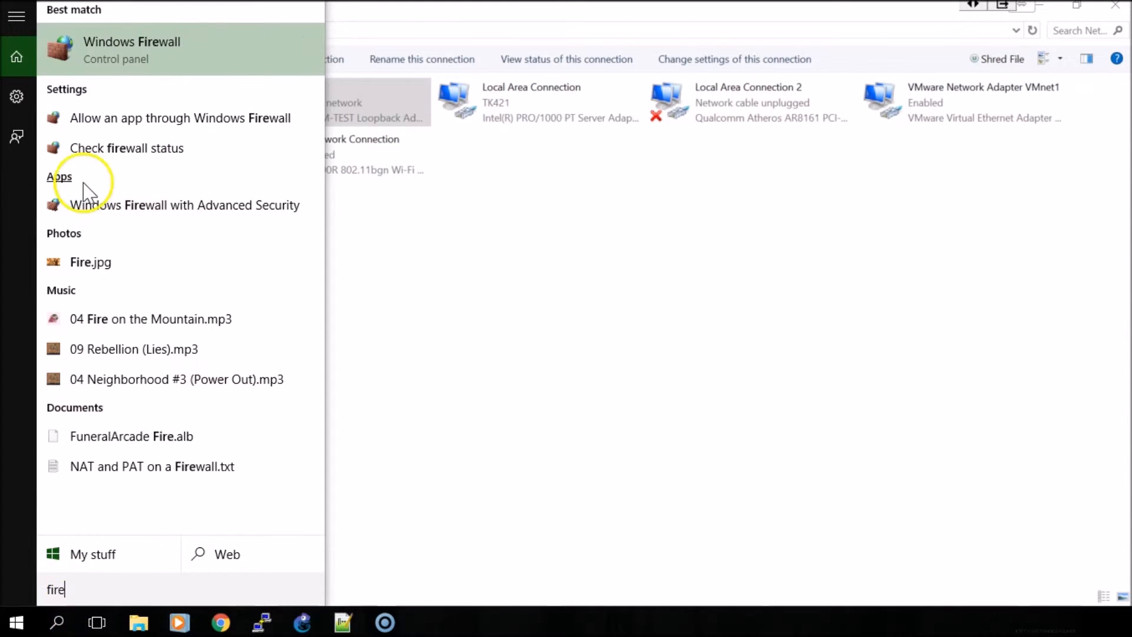
left_click(154, 64)
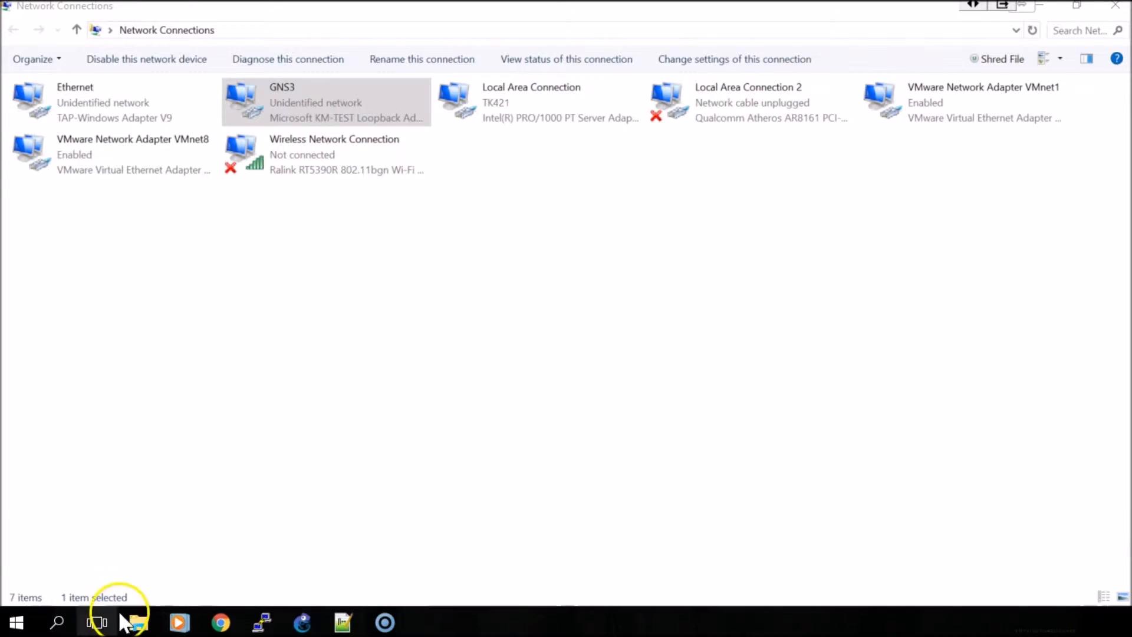
Check the Windows Firewall on/off settings for private and public networks, then close the firewall and Network Connections windows
left_click(59, 623)
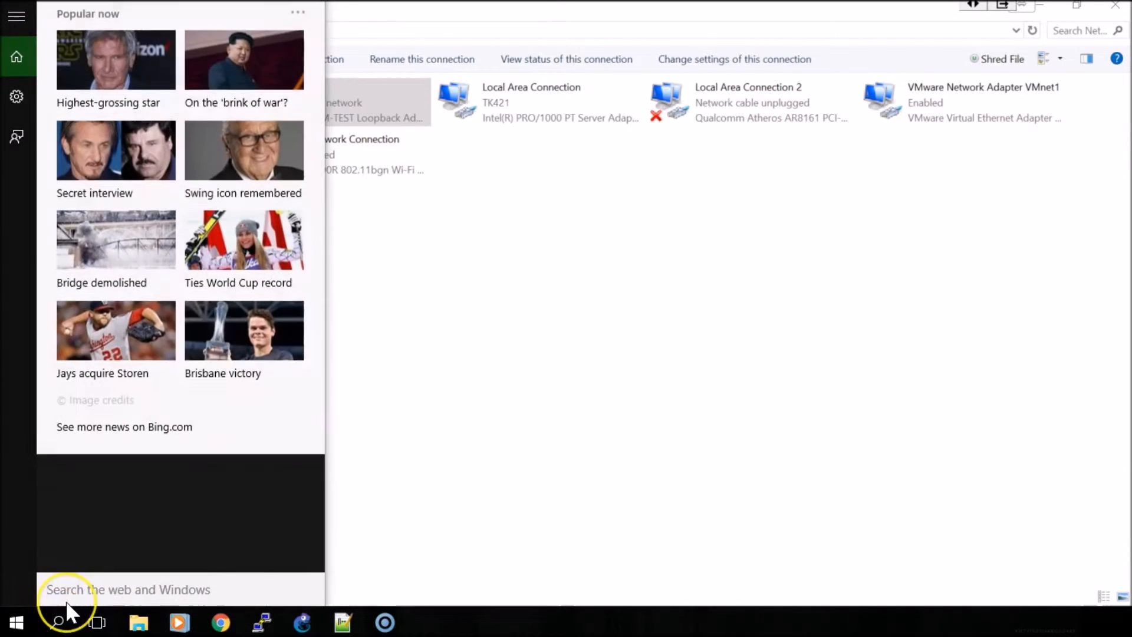
type("fire")
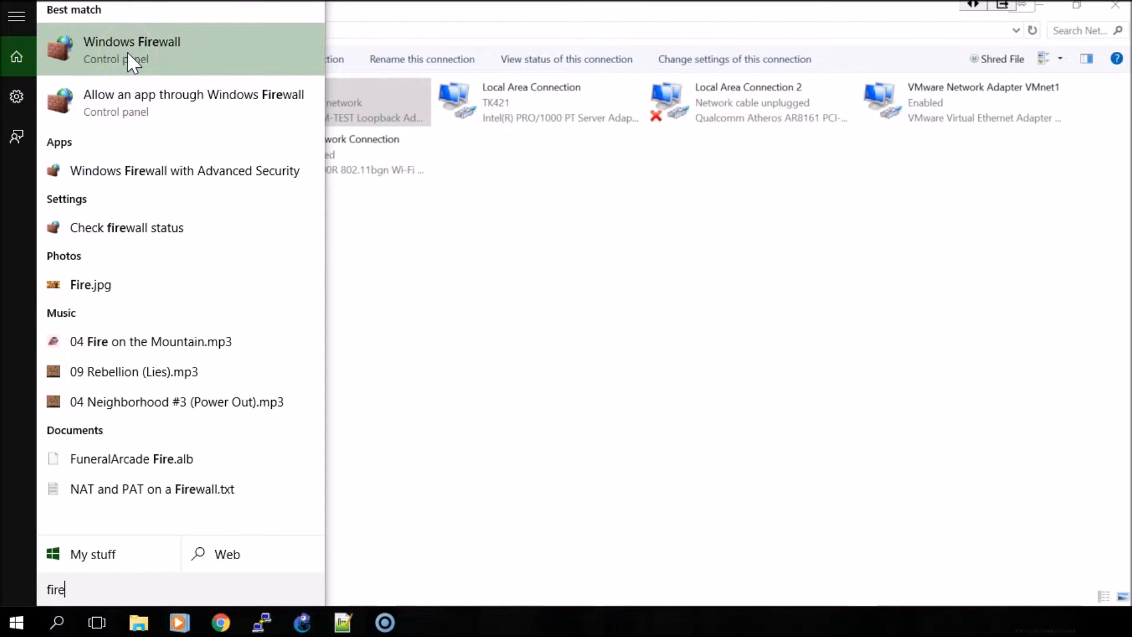
left_click(131, 60)
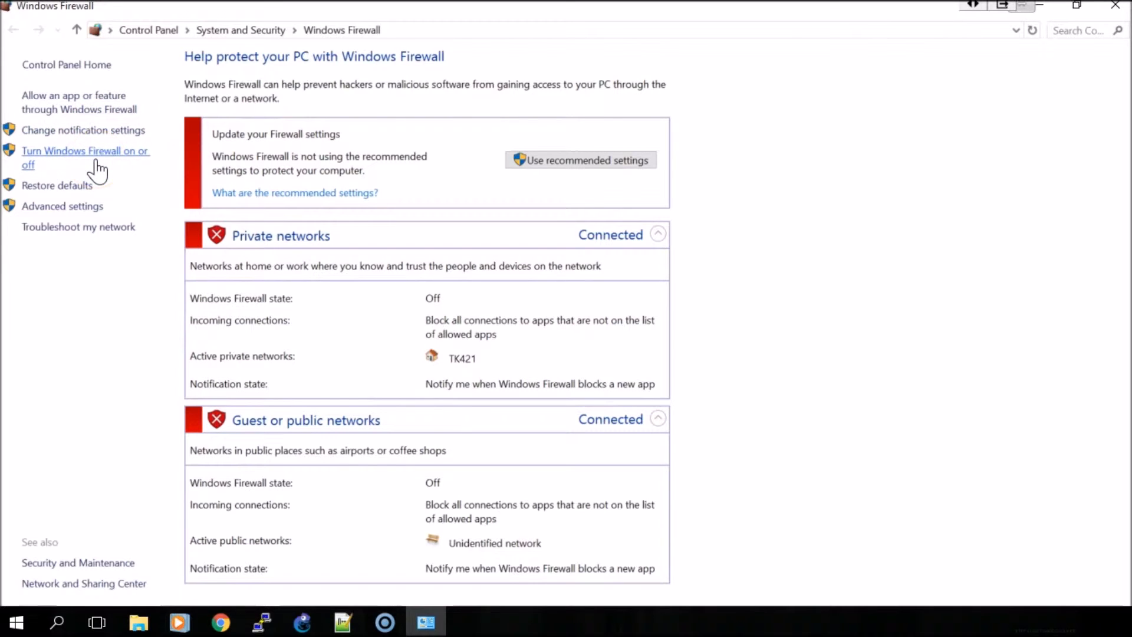
left_click(96, 163)
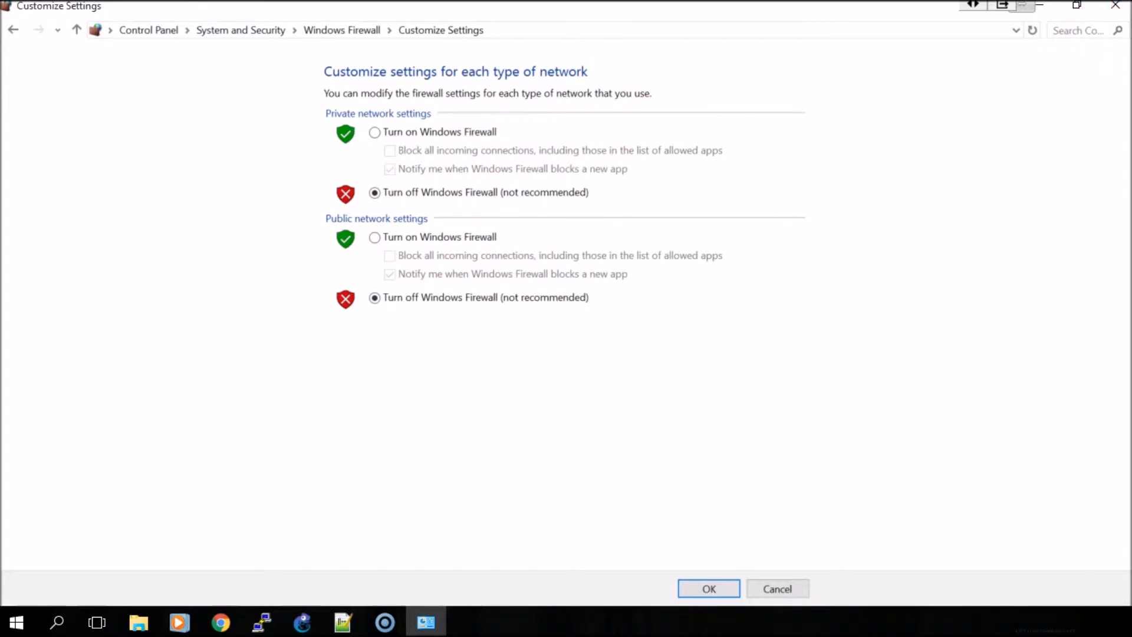
left_click(1114, 6)
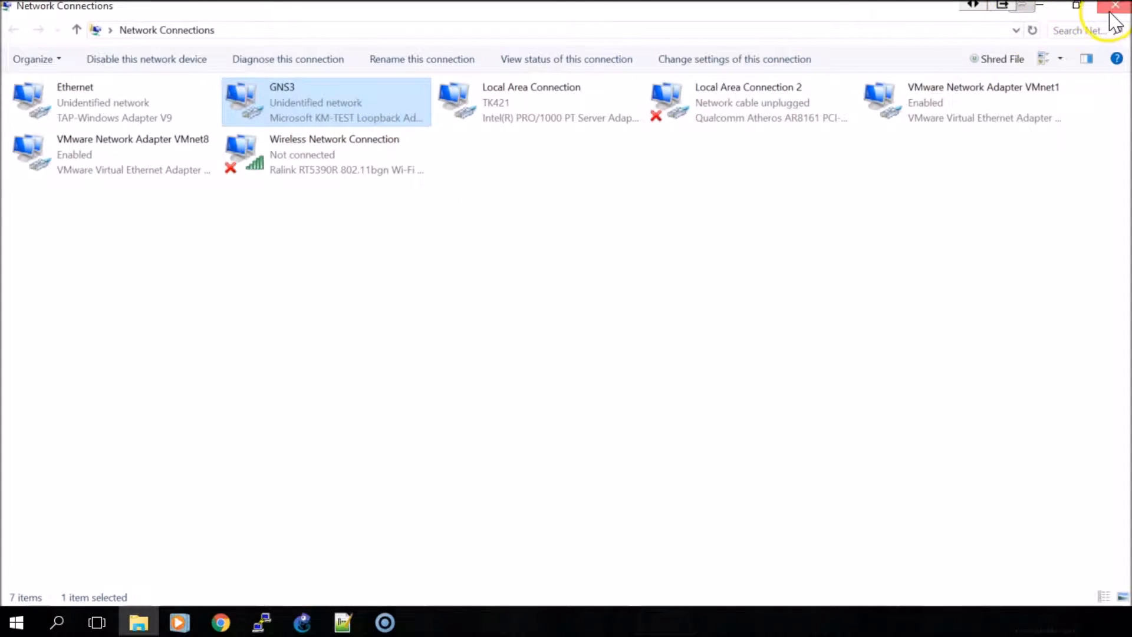
left_click(1113, 7)
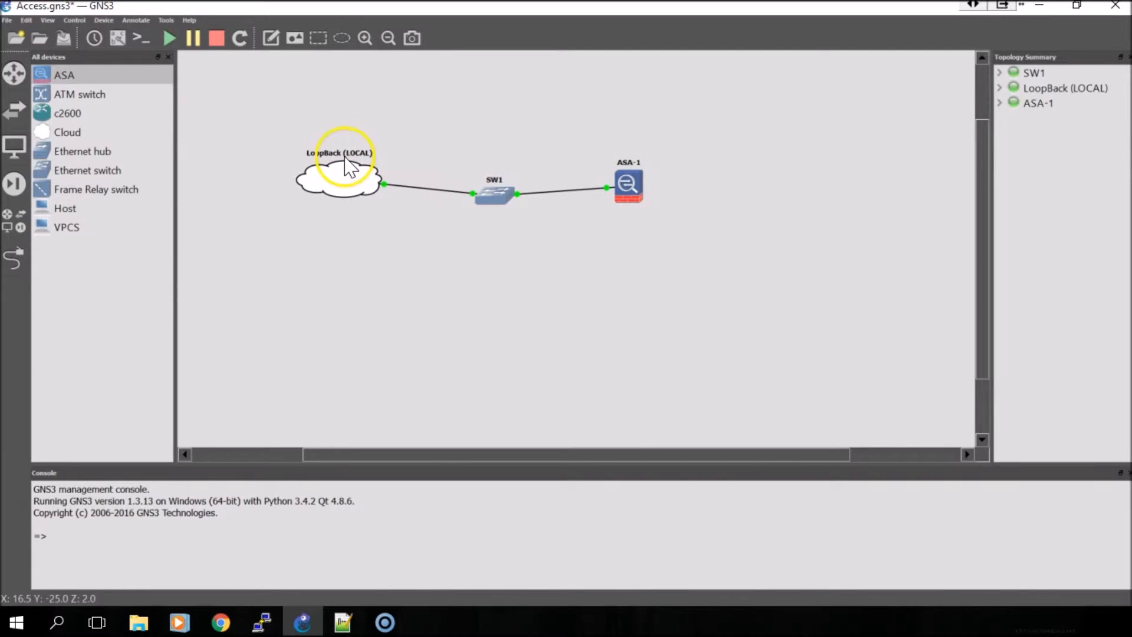
Configure the LoopBack (LOCAL) cloud, selecting the GNS3 adapter as its generic Ethernet NIO, and accept the settings
mouse_move(333, 180)
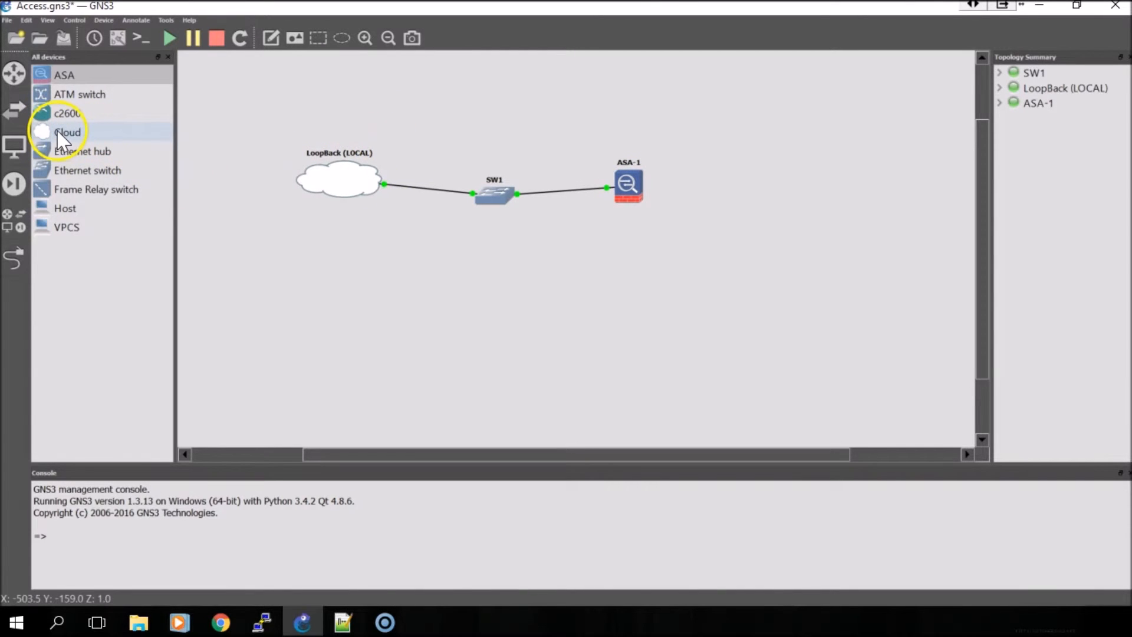
right_click(337, 188)
left_click(354, 198)
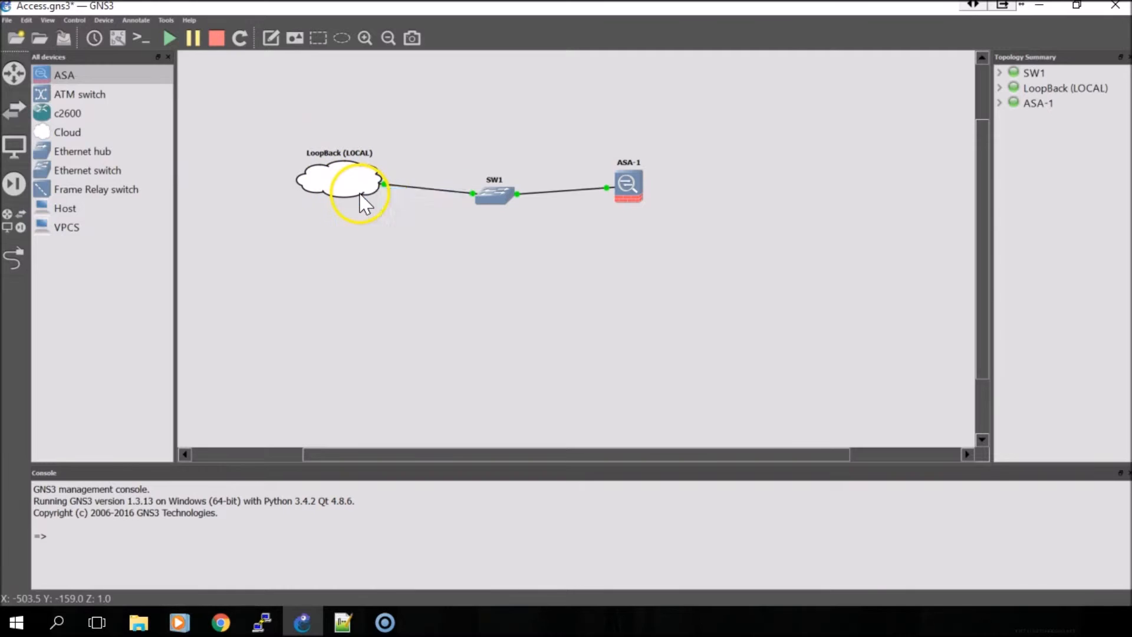
left_click(434, 218)
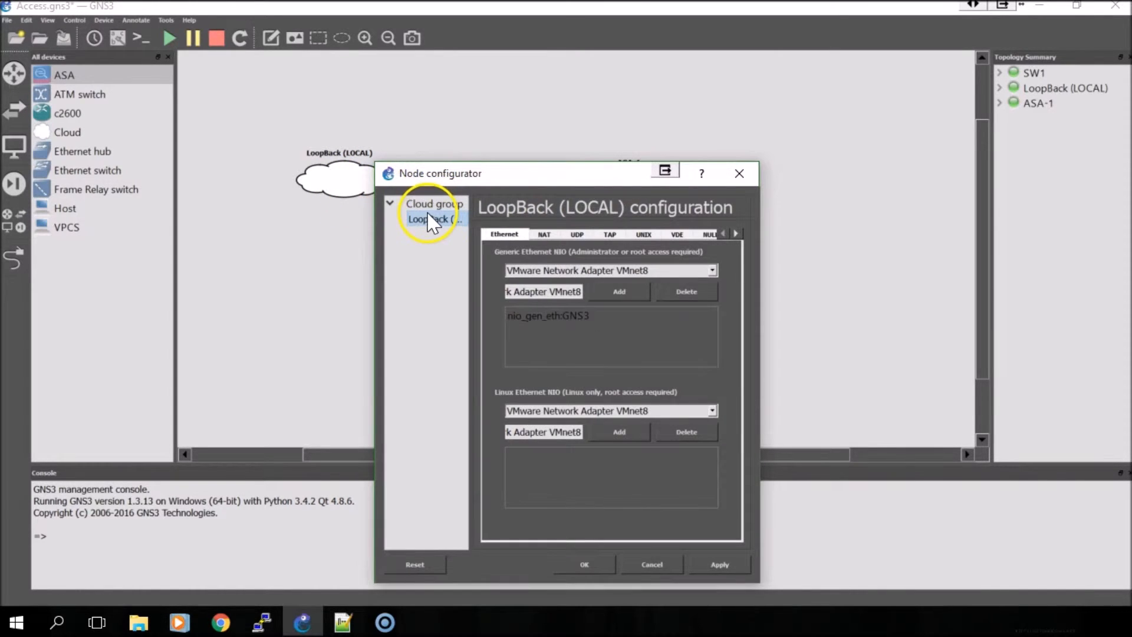
left_click(710, 269)
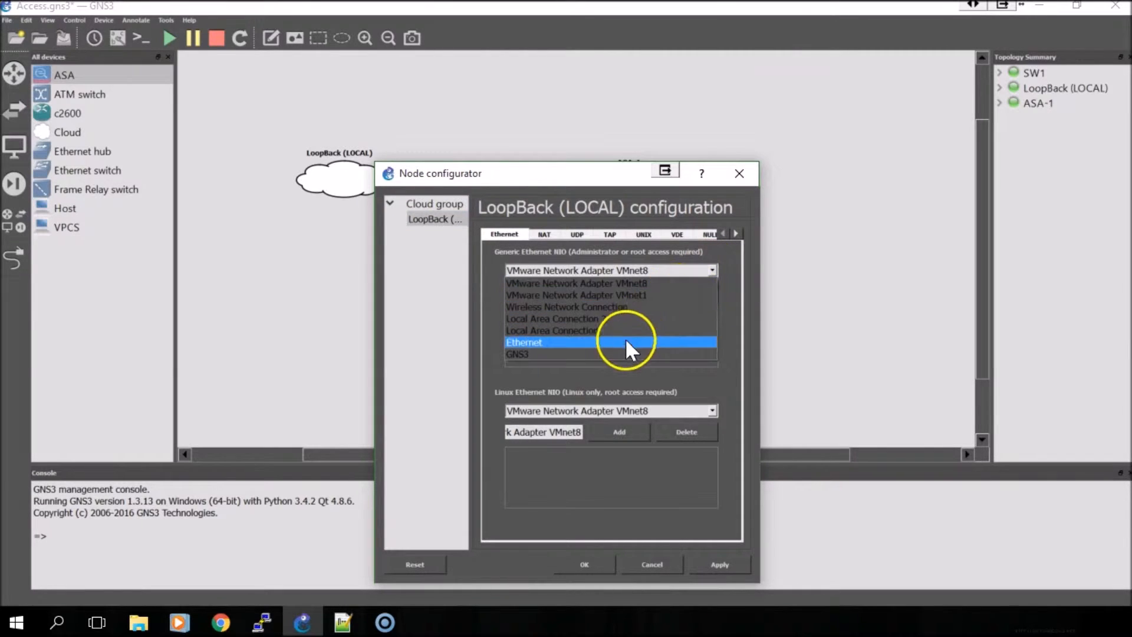
left_click(532, 354)
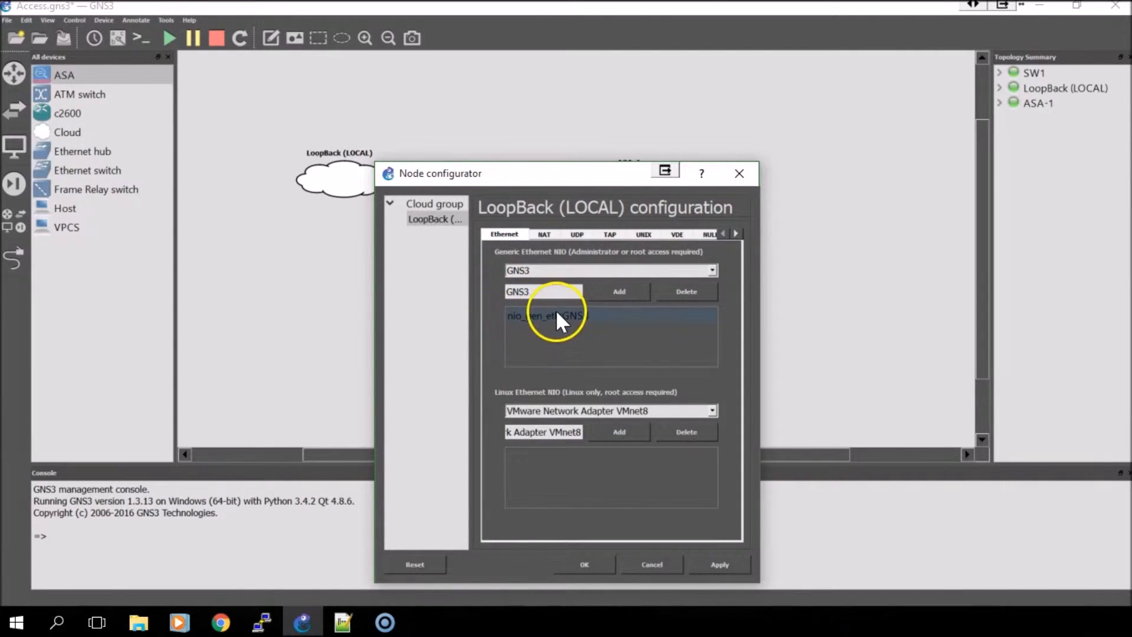
left_click(607, 563)
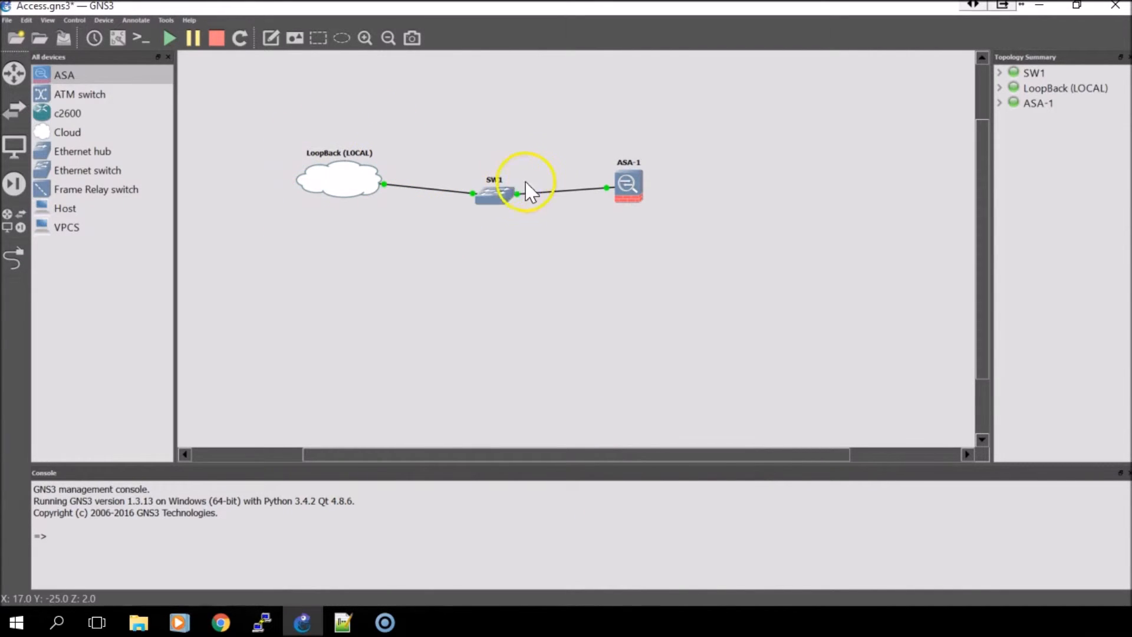
Switch to the ASA-1 console and leave interface and global configuration modes by entering q twice
right_click(631, 204)
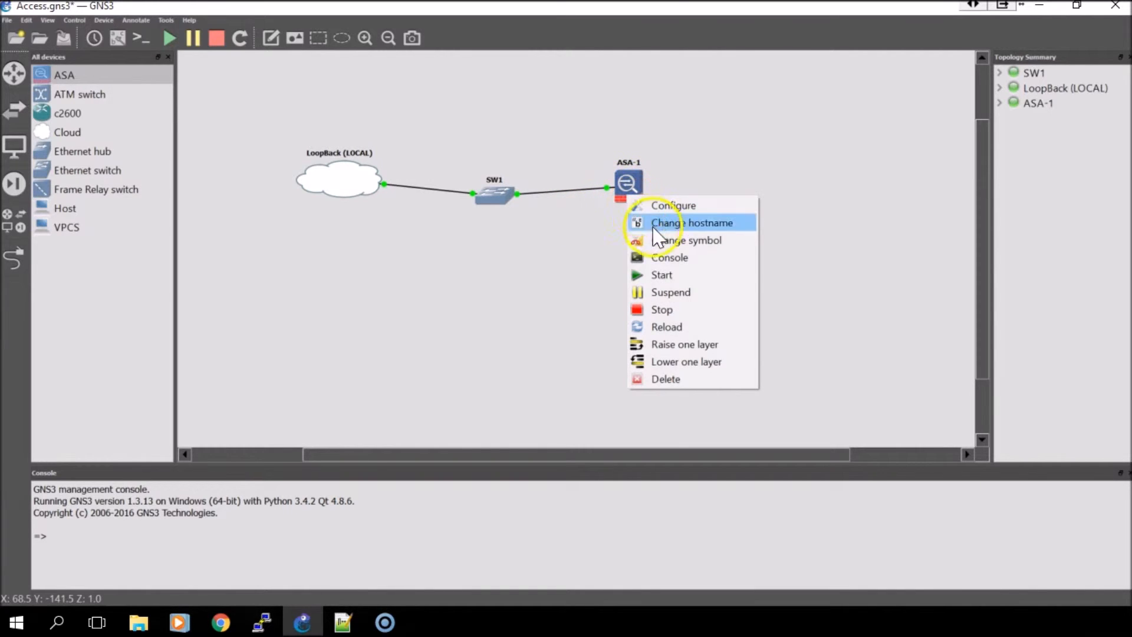
left_click(261, 621)
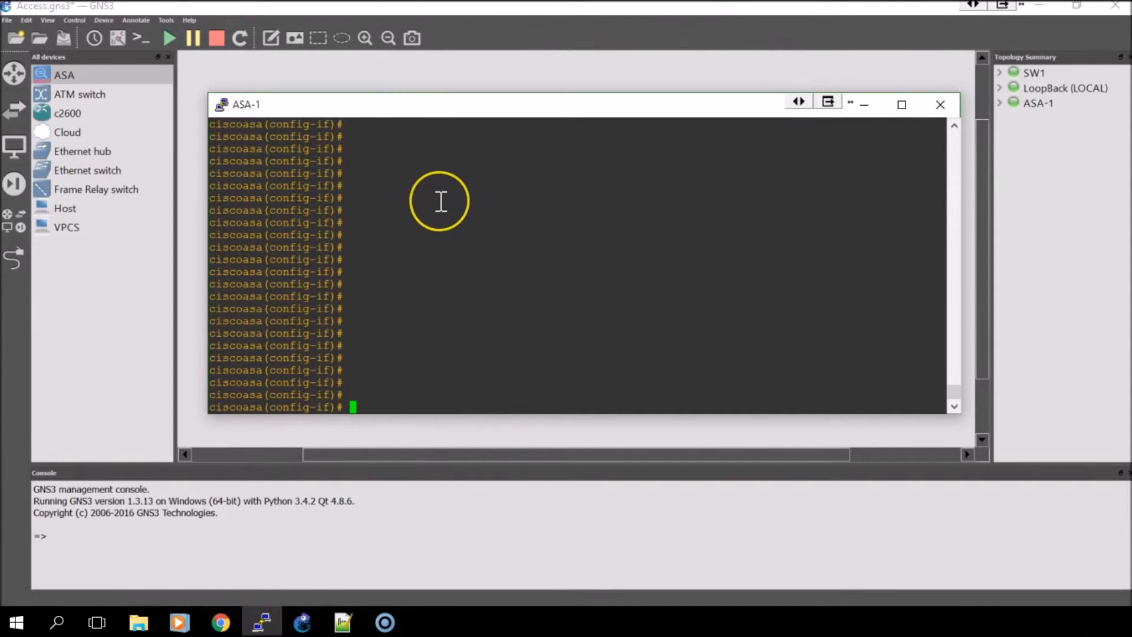
type("qq")
key("Return")
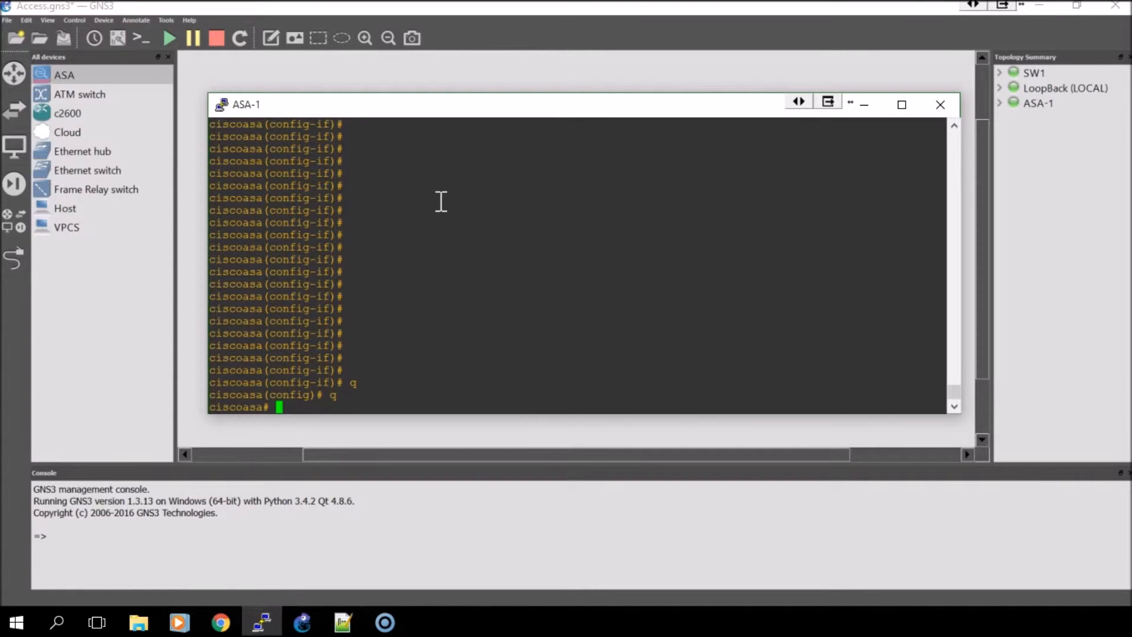
Enter global configuration mode on the ASA with conf t
type("onf t")
key("Return")
left_click(345, 384)
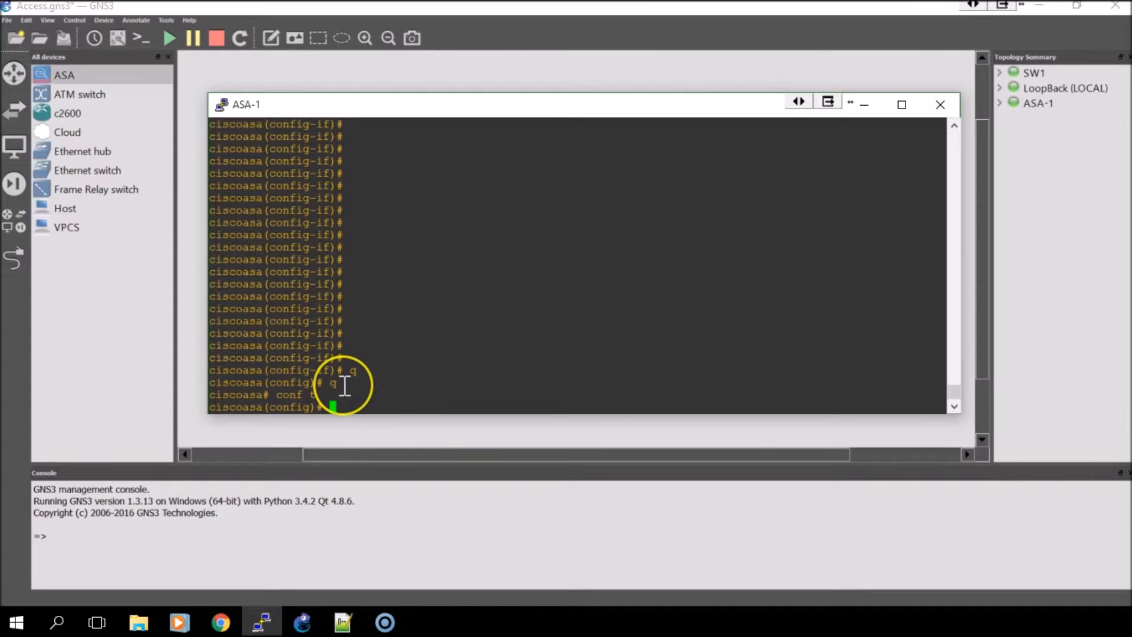
Enter interface configuration for gi0 on the ASA and name the interface inside with nameif
type("int gi0")
key("Return")
type("nameif")
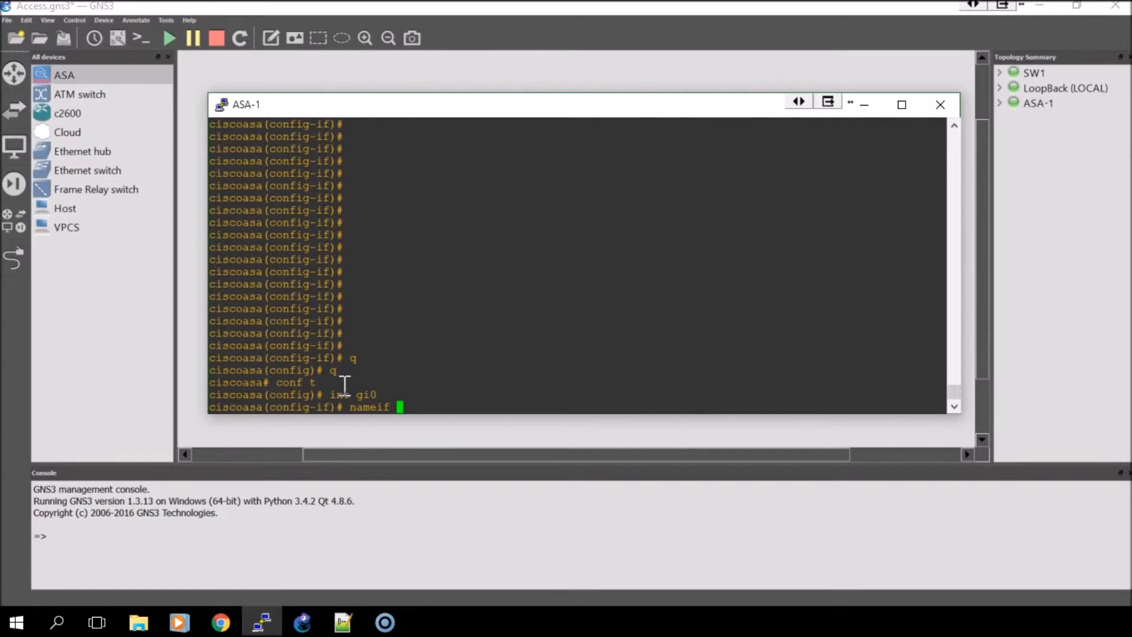
type(" inside")
key("Return")
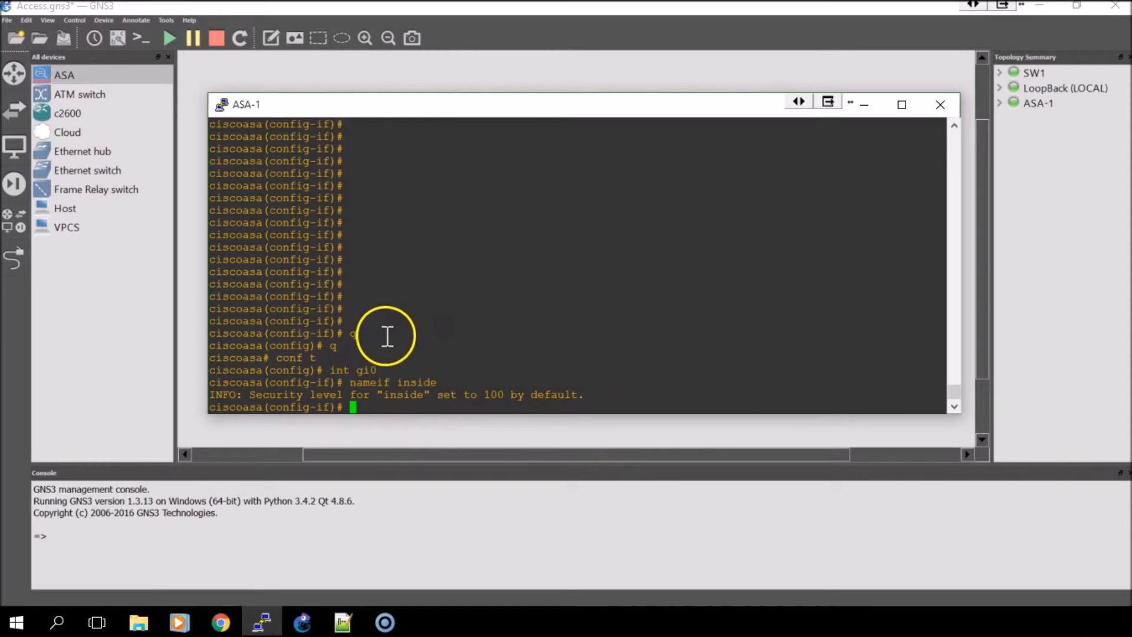
Assign IP address 10.1.1.3 to the gi0 interface, enable it with no sh, and leave interface configuration mode with q
type("ip address")
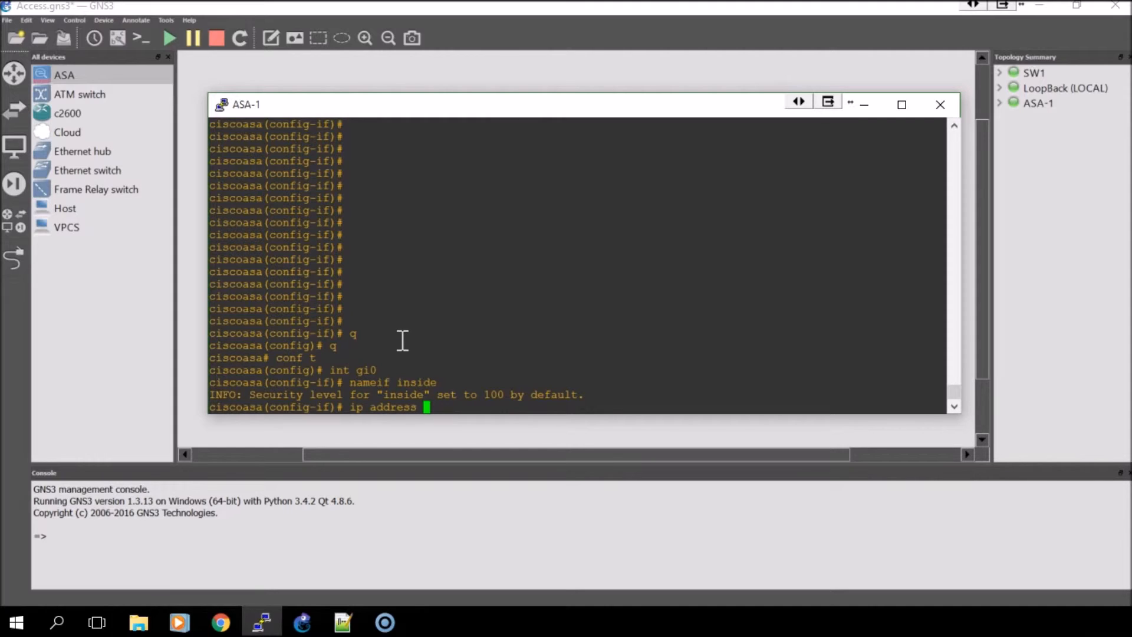
type("10.")
type("1.1.3")
key("Return")
type("no sh")
key("Return")
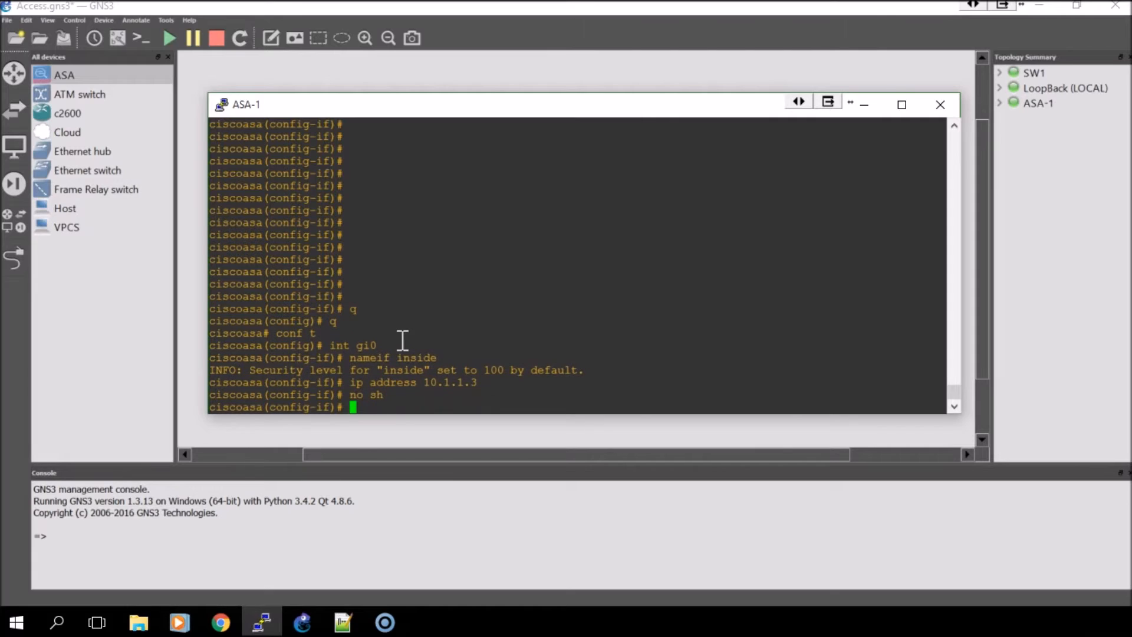
type("q")
key("Return")
Try to display the ASA interface summary with the command show ip int br
type("sho")
type("w ip int")
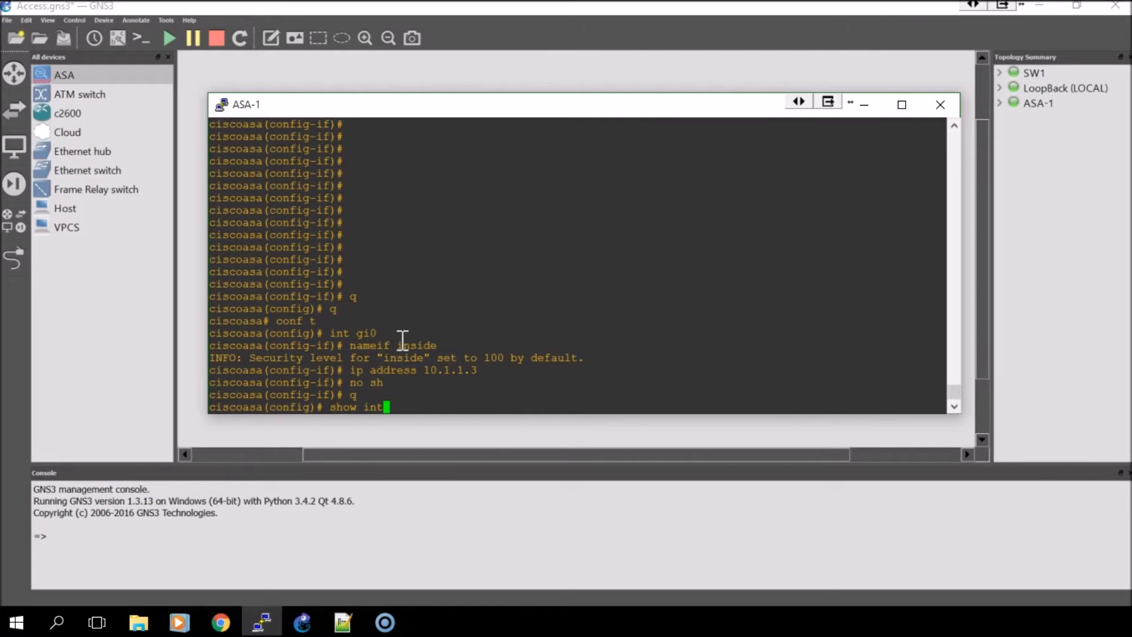
type(" br")
key("Return")
Correct the previous command to show int ip br and run it to check the interface addresses and status
key("Up")
key("Left")
key("Left")
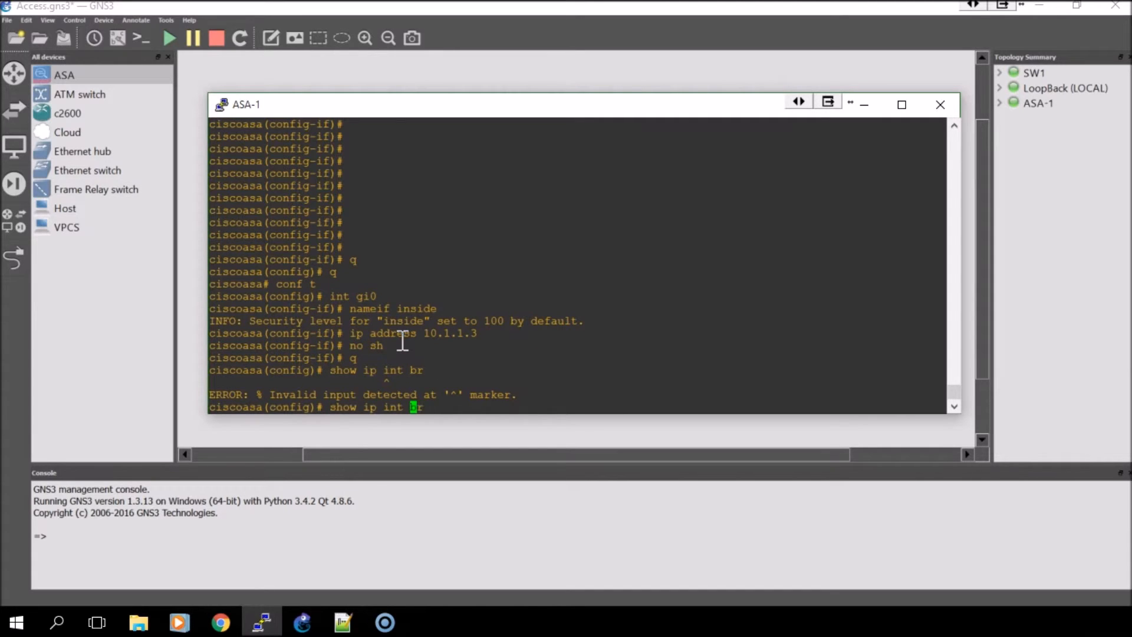
key("BackSpace")
key("BackSpace")
key("BackSpace")
key("BackSpace")
key("BackSpace")
type("nt ip")
key("Return")
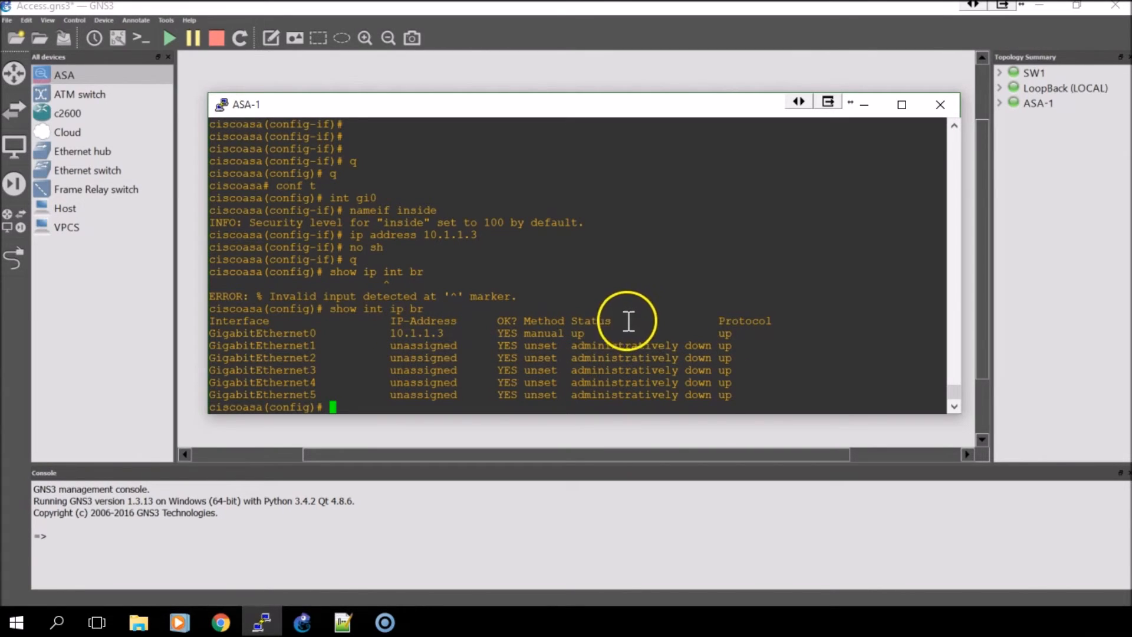
Leave global configuration mode with q and ping 10.1.1.2 from the ASA to test connectivity to the PC
type("q")
key("Return")
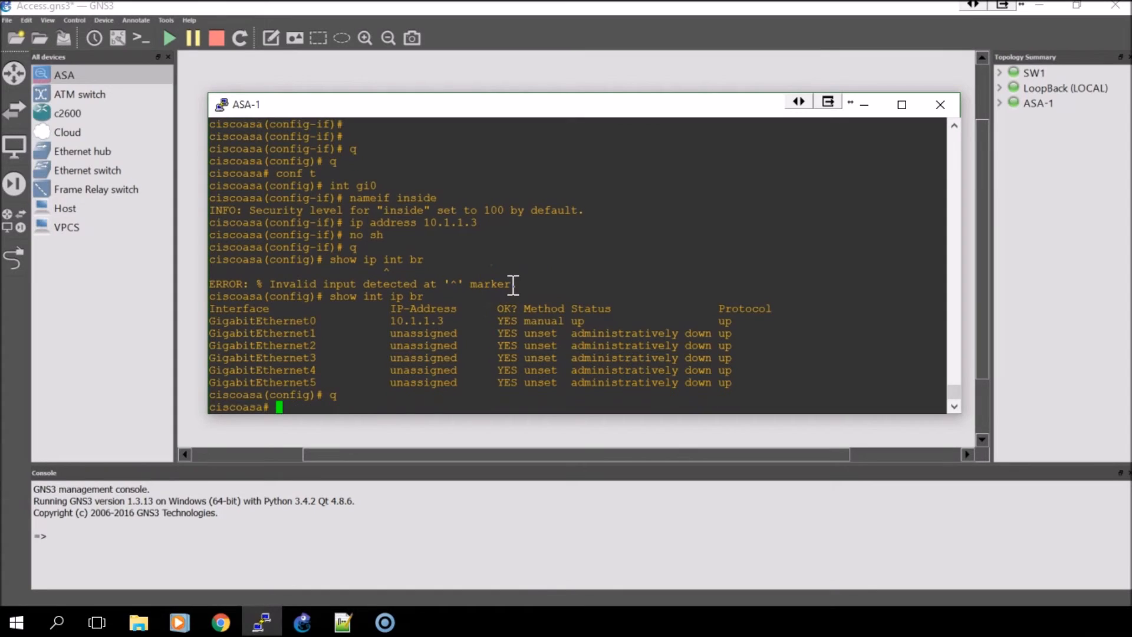
type("ping 10.1.")
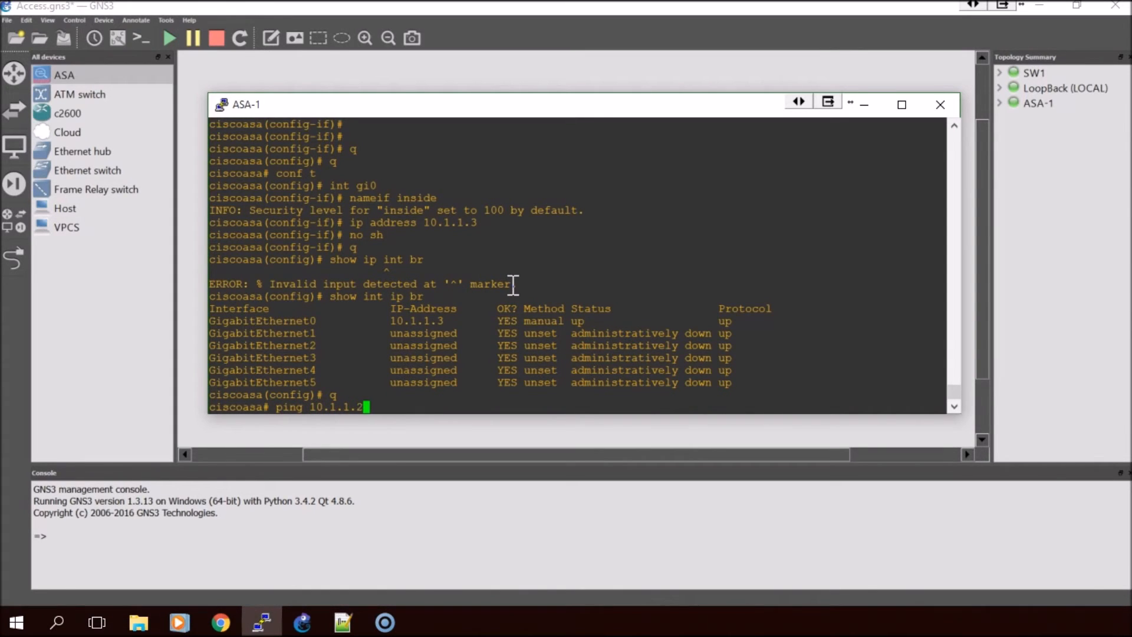
type("1.2")
key("Return")
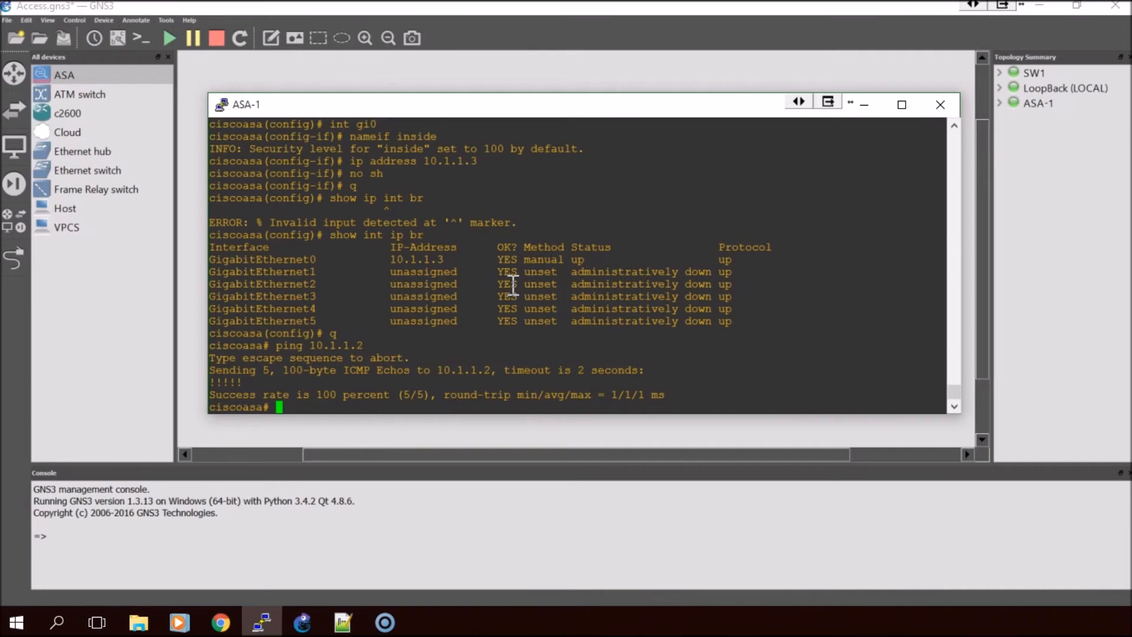
Switch to a Windows Command Prompt, ping the ASA at 10.1.1.3, and minimize the Command Prompt window
right_click(57, 624)
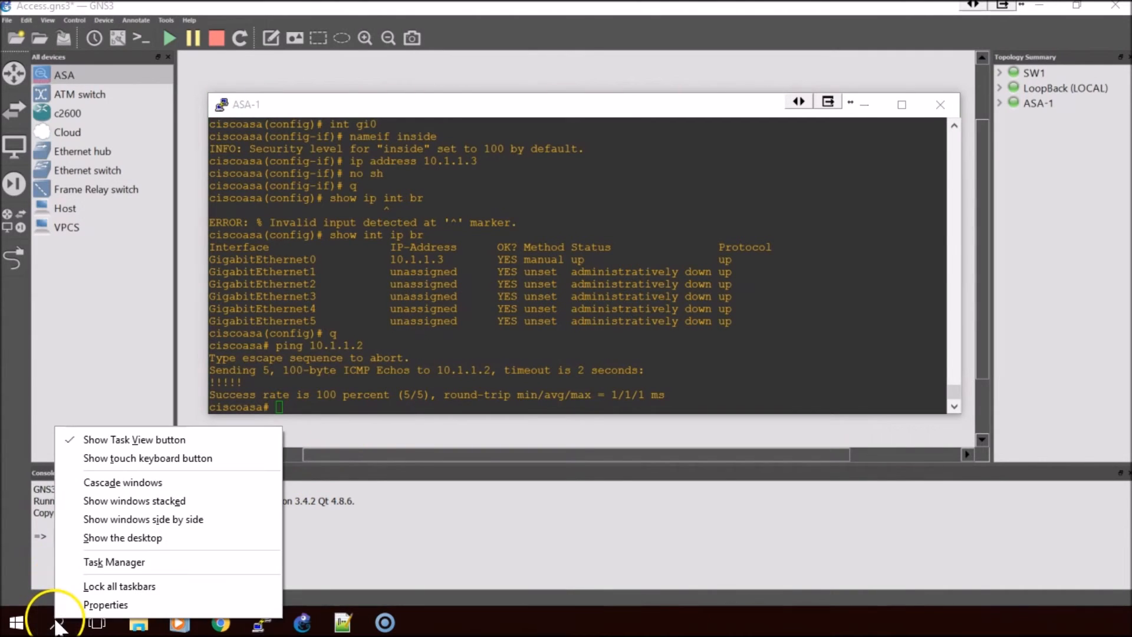
right_click(15, 620)
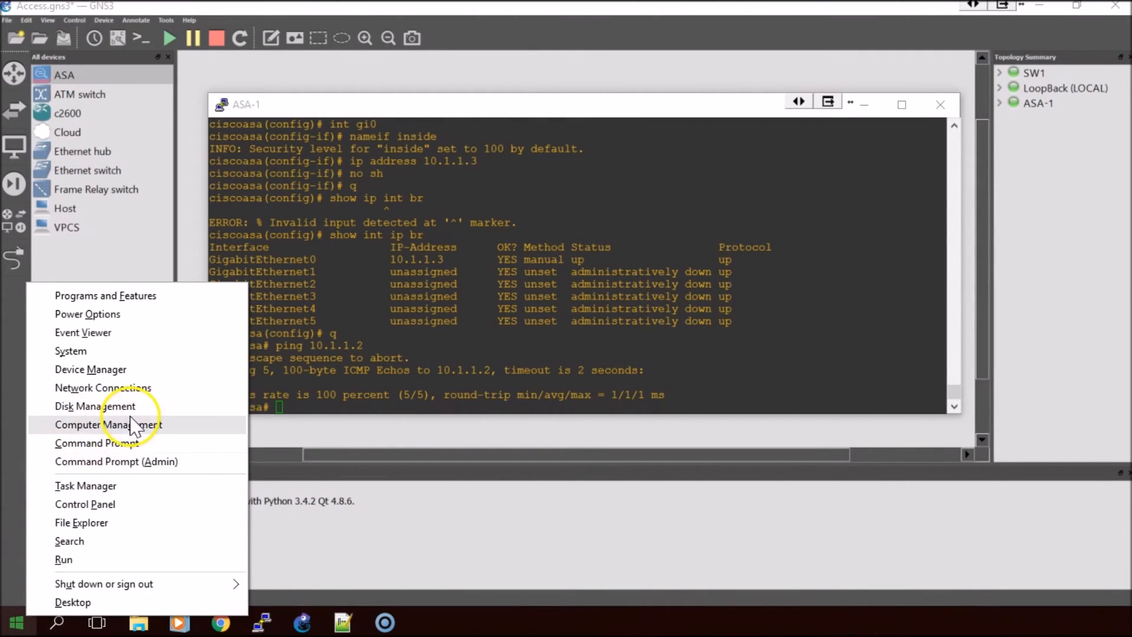
left_click(99, 450)
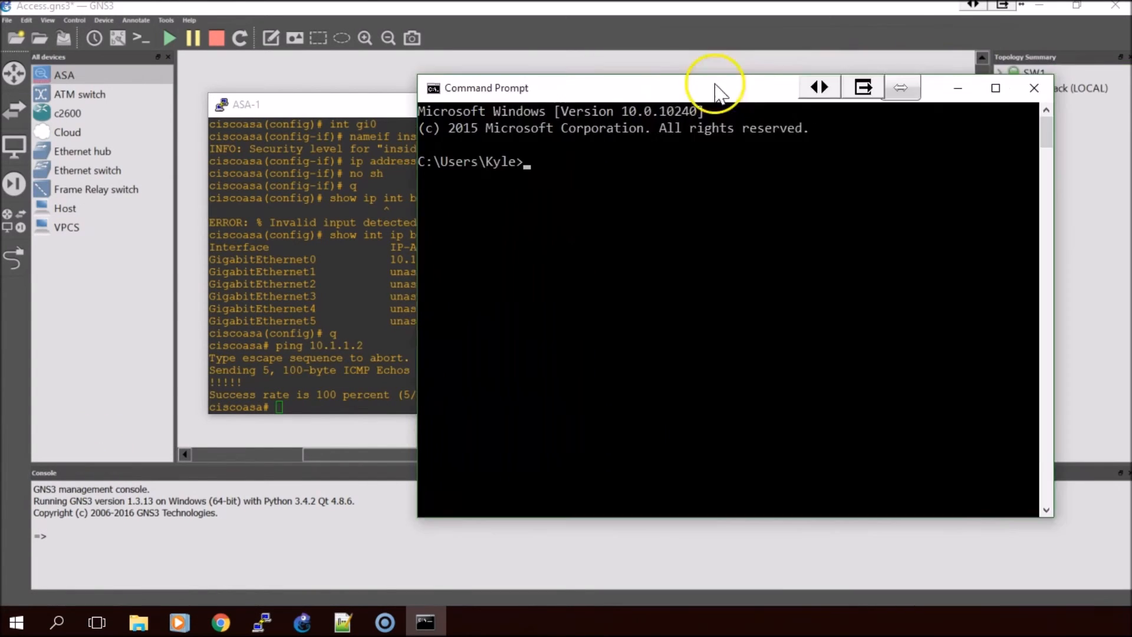
left_click_drag(715, 89, 590, 86)
type("ping 10.1.1.")
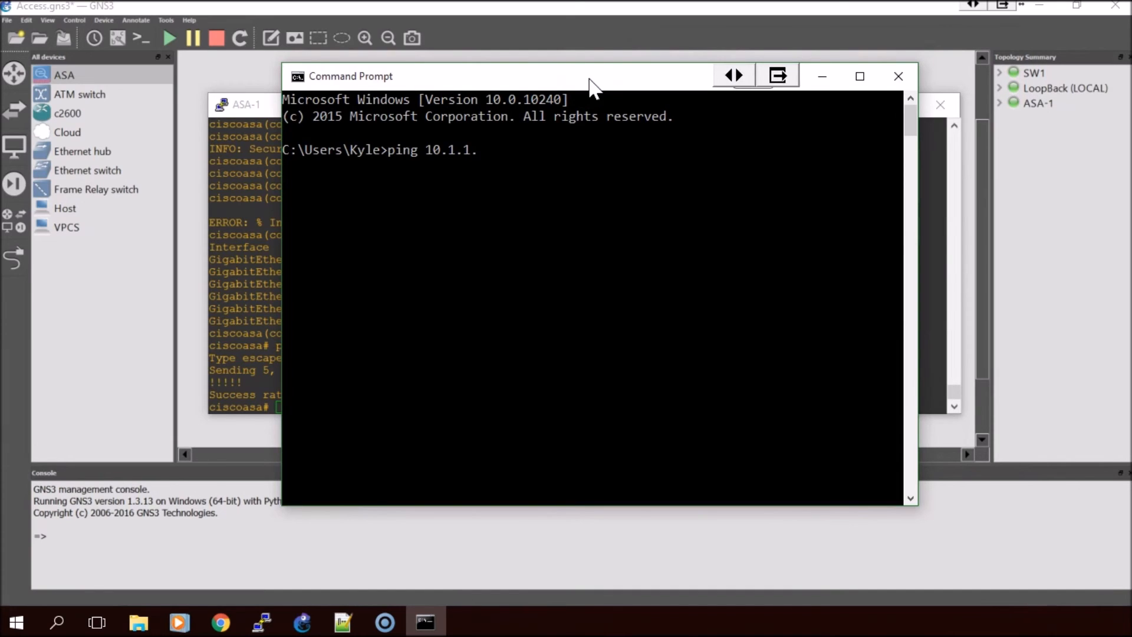
type("3")
key("Return")
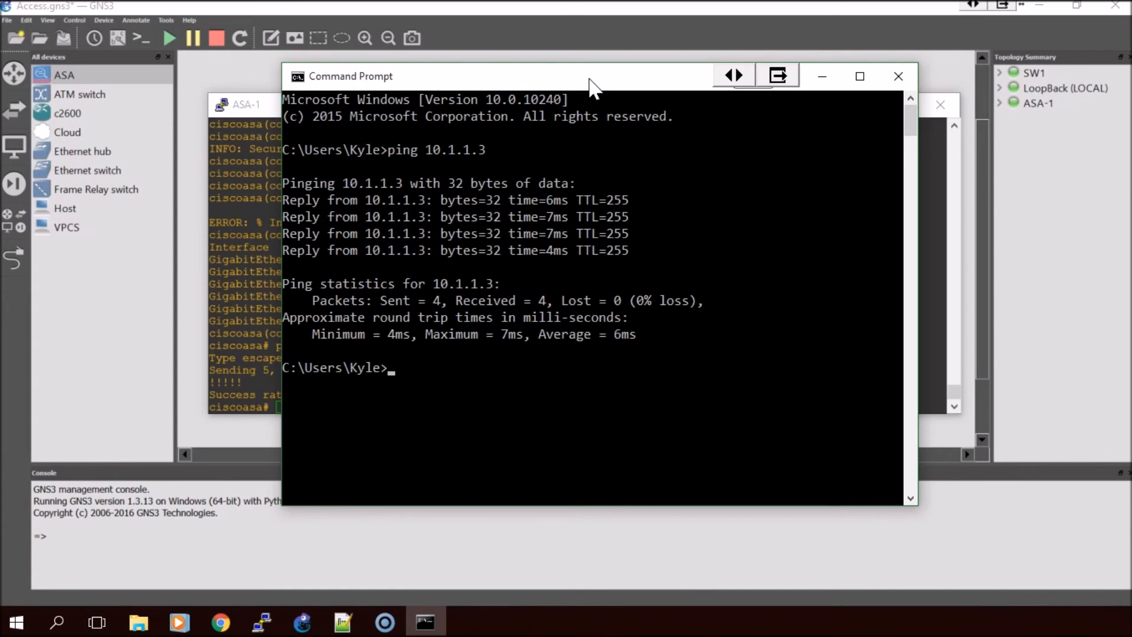
left_click(824, 76)
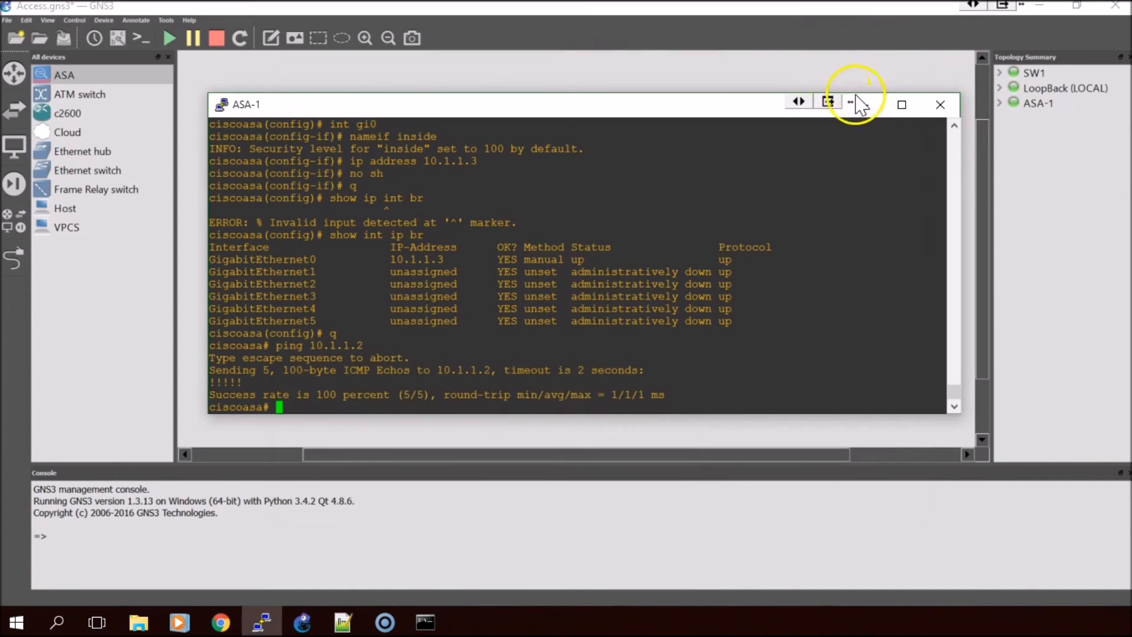